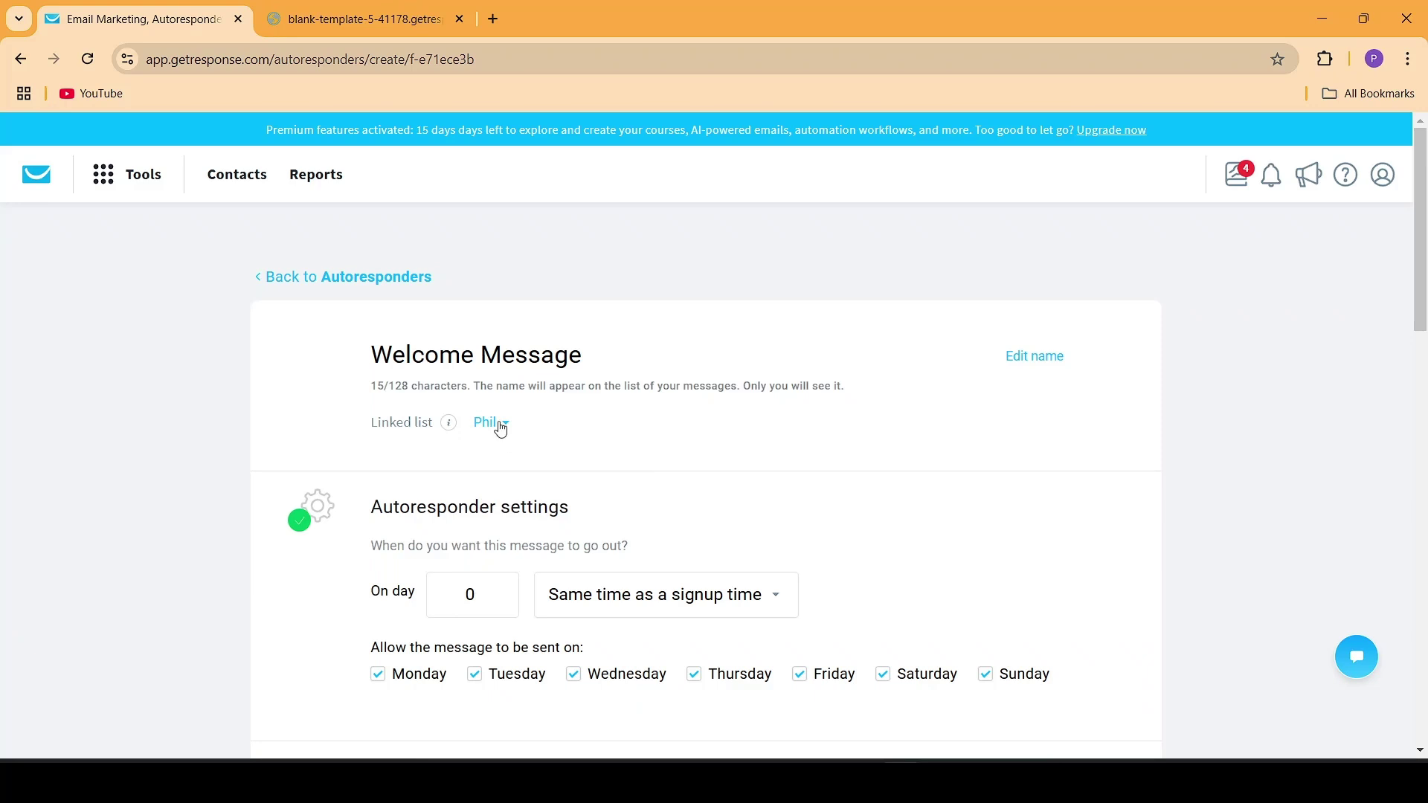
Step: Link the Welcome Message autoresponder to the personal contact list instead of Newsletter
click(500, 428)
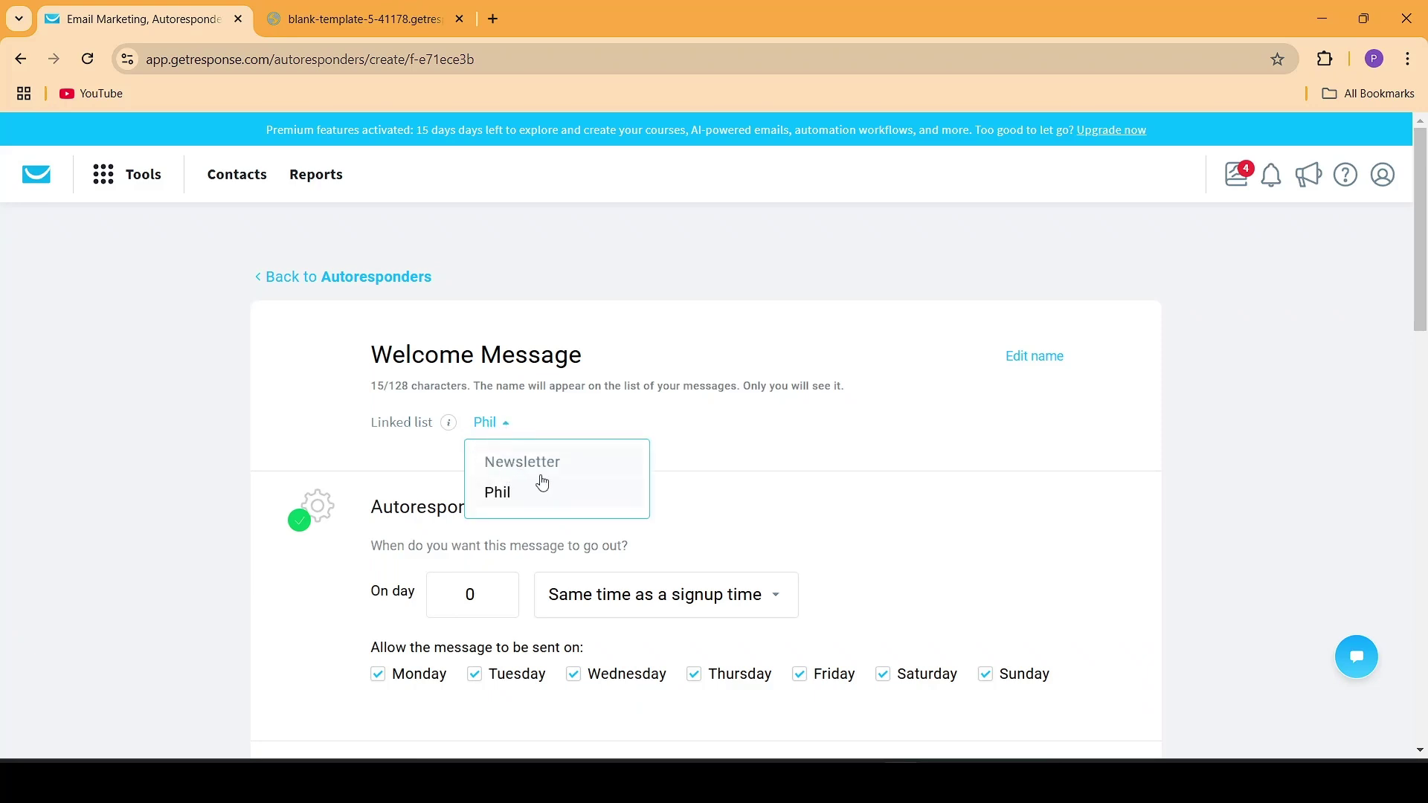
click(522, 502)
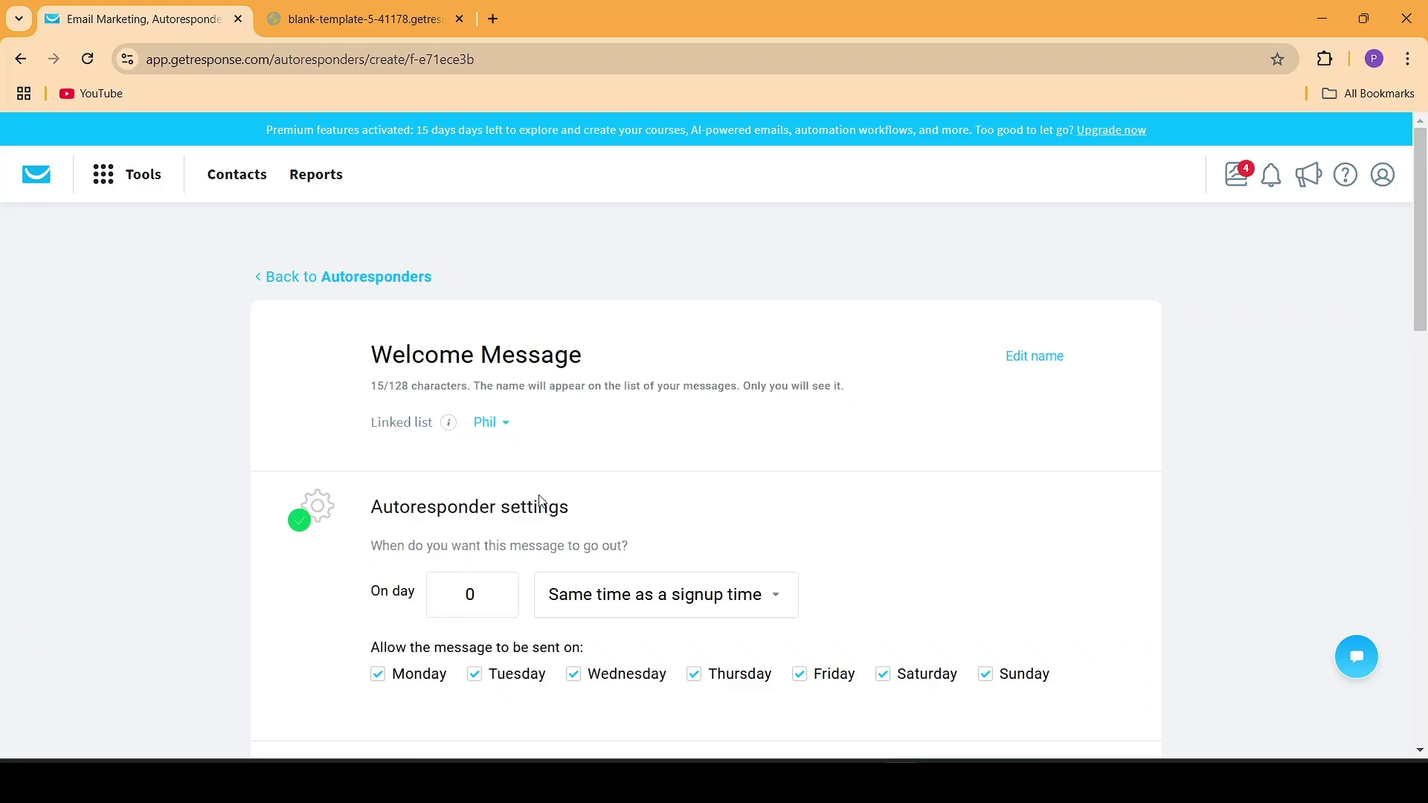
scroll(794, 346, down, 4)
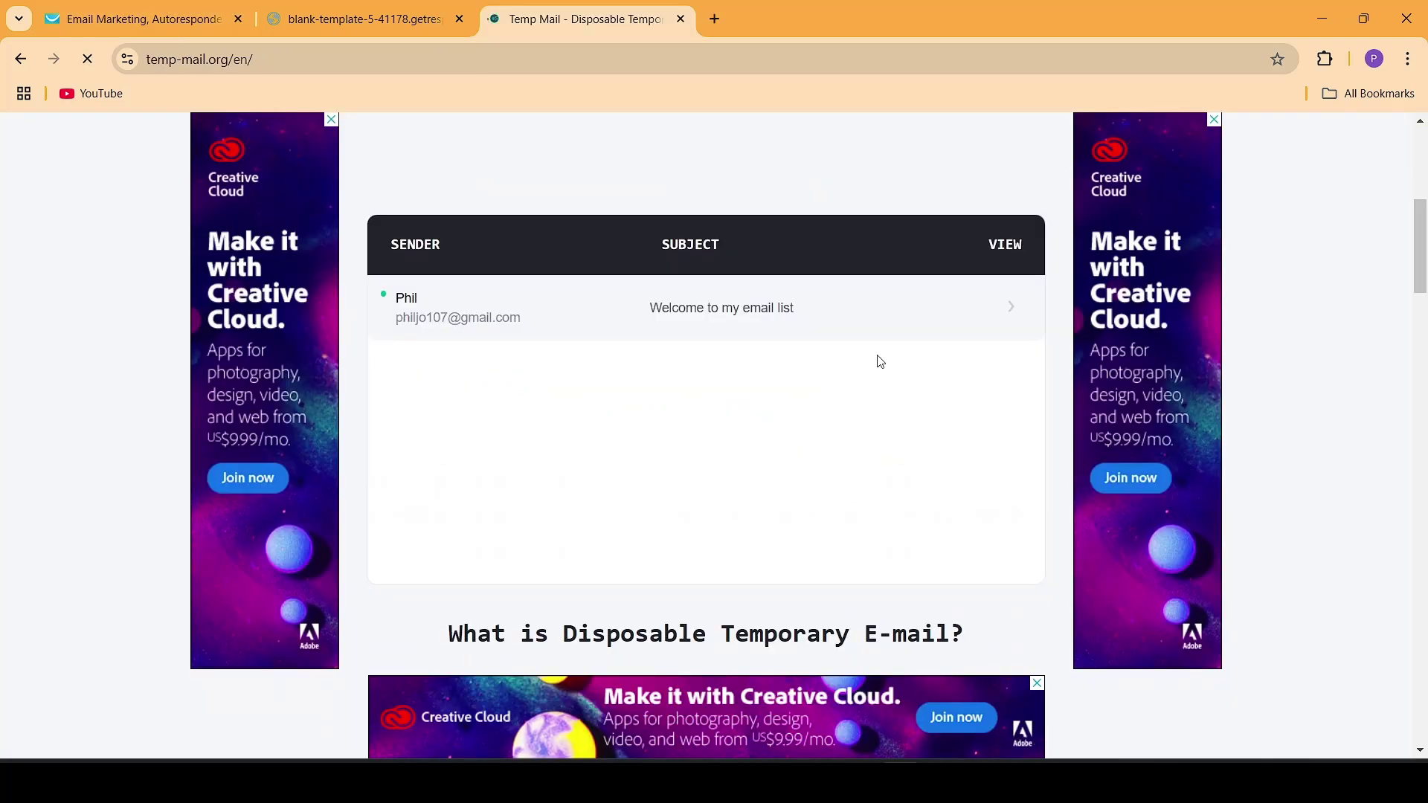
Step: Open the 'Welcome to my email list' email in the temporary inbox
click(659, 311)
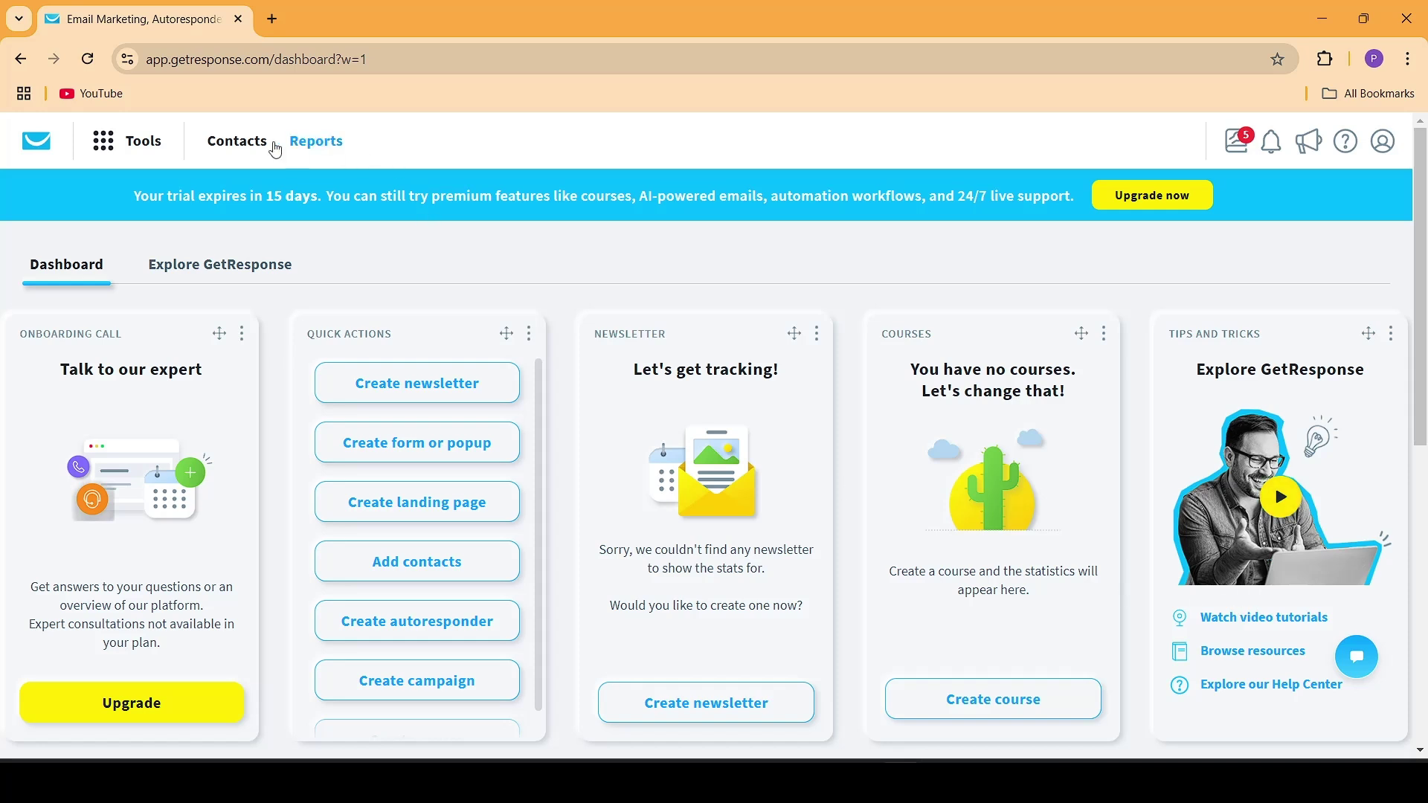
Step: Go to Landing pages from the overview of all tools
click(130, 141)
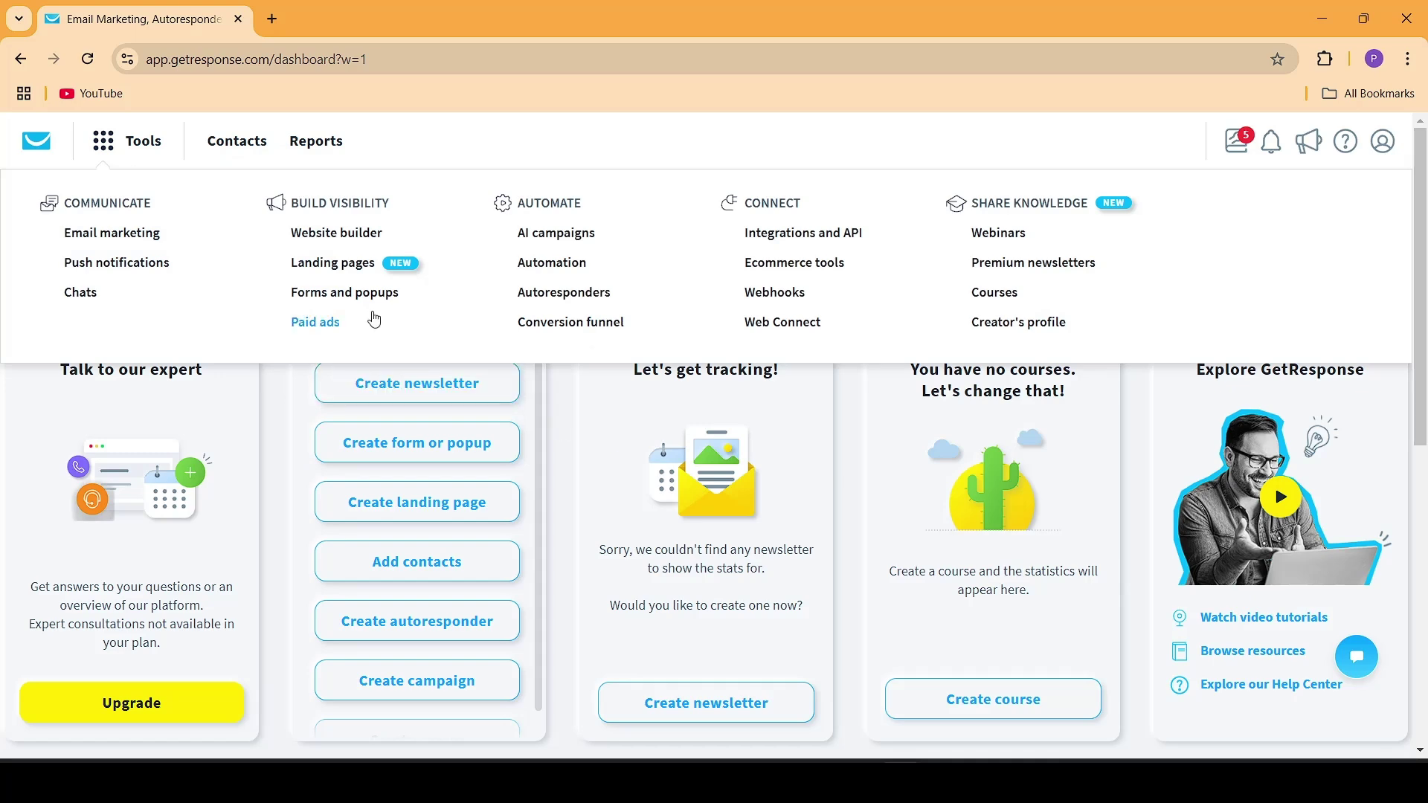
click(348, 266)
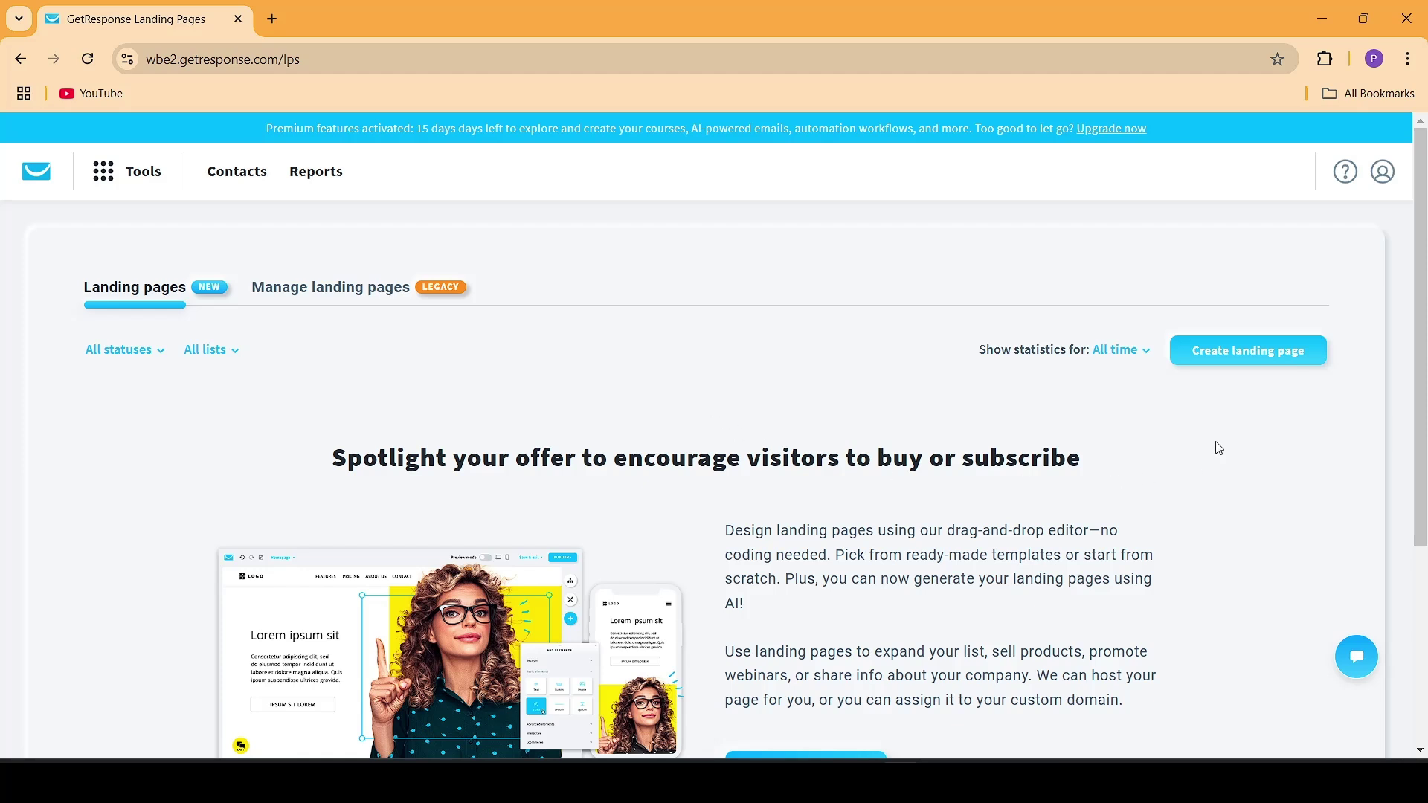
Step: Create a new landing page from the ready-made Blank template #5
click(1257, 357)
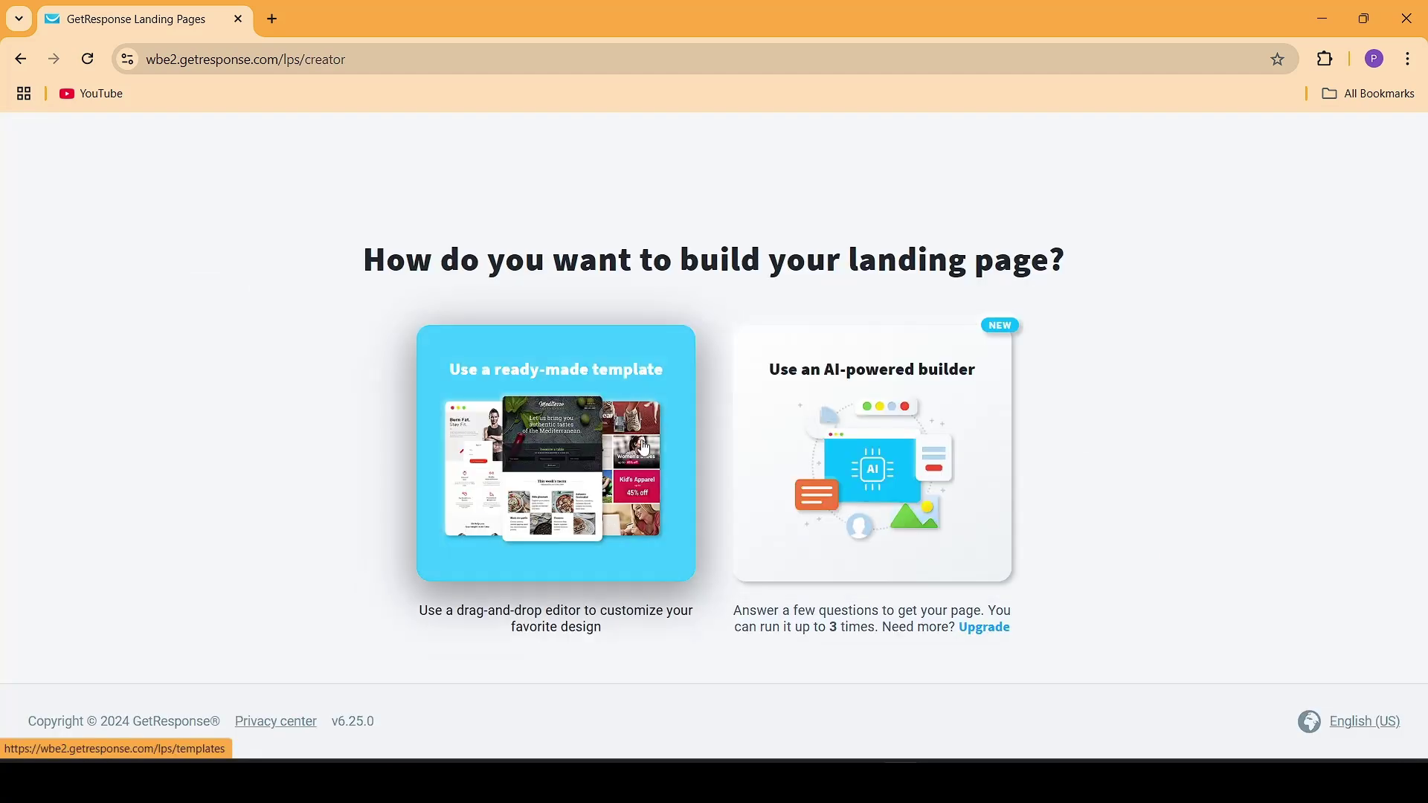
click(555, 455)
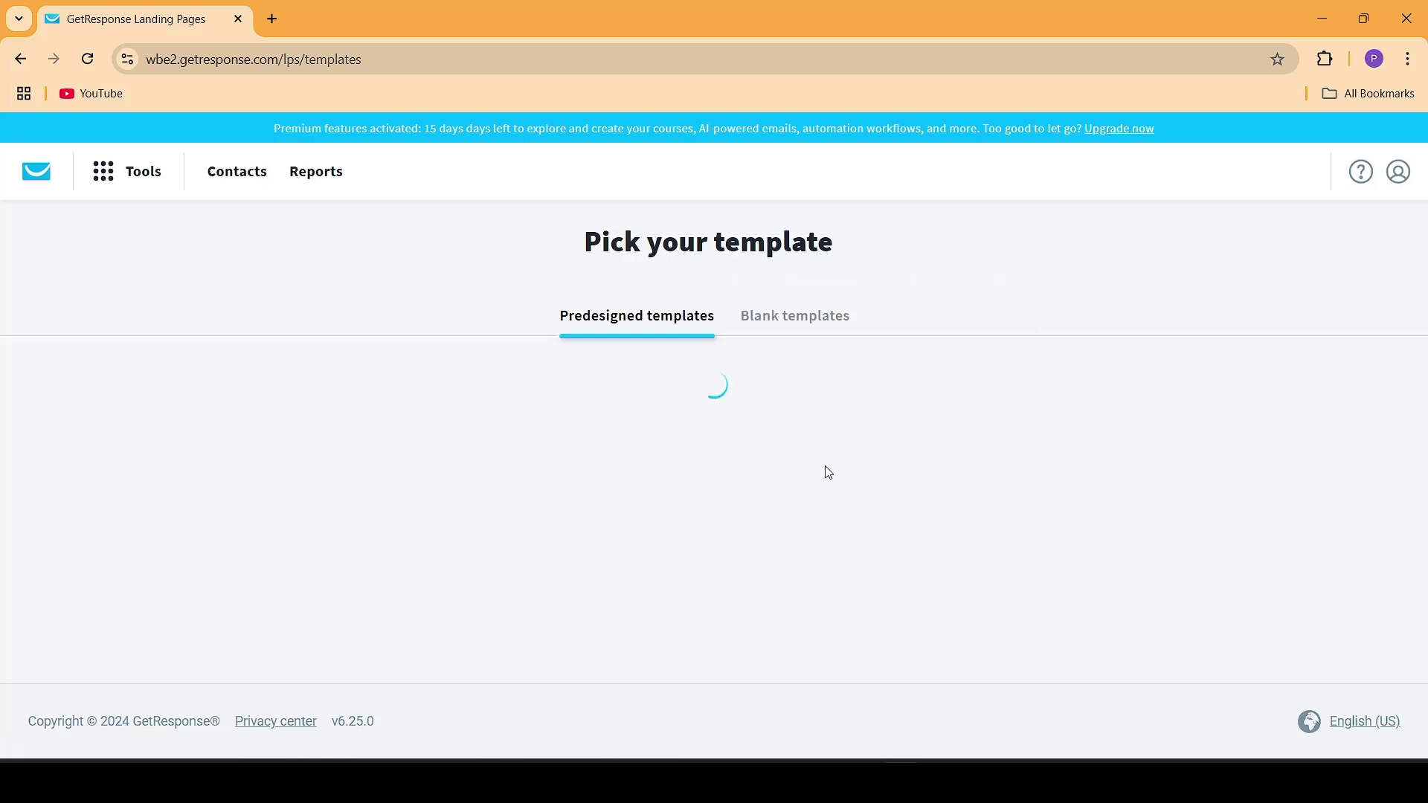
click(795, 318)
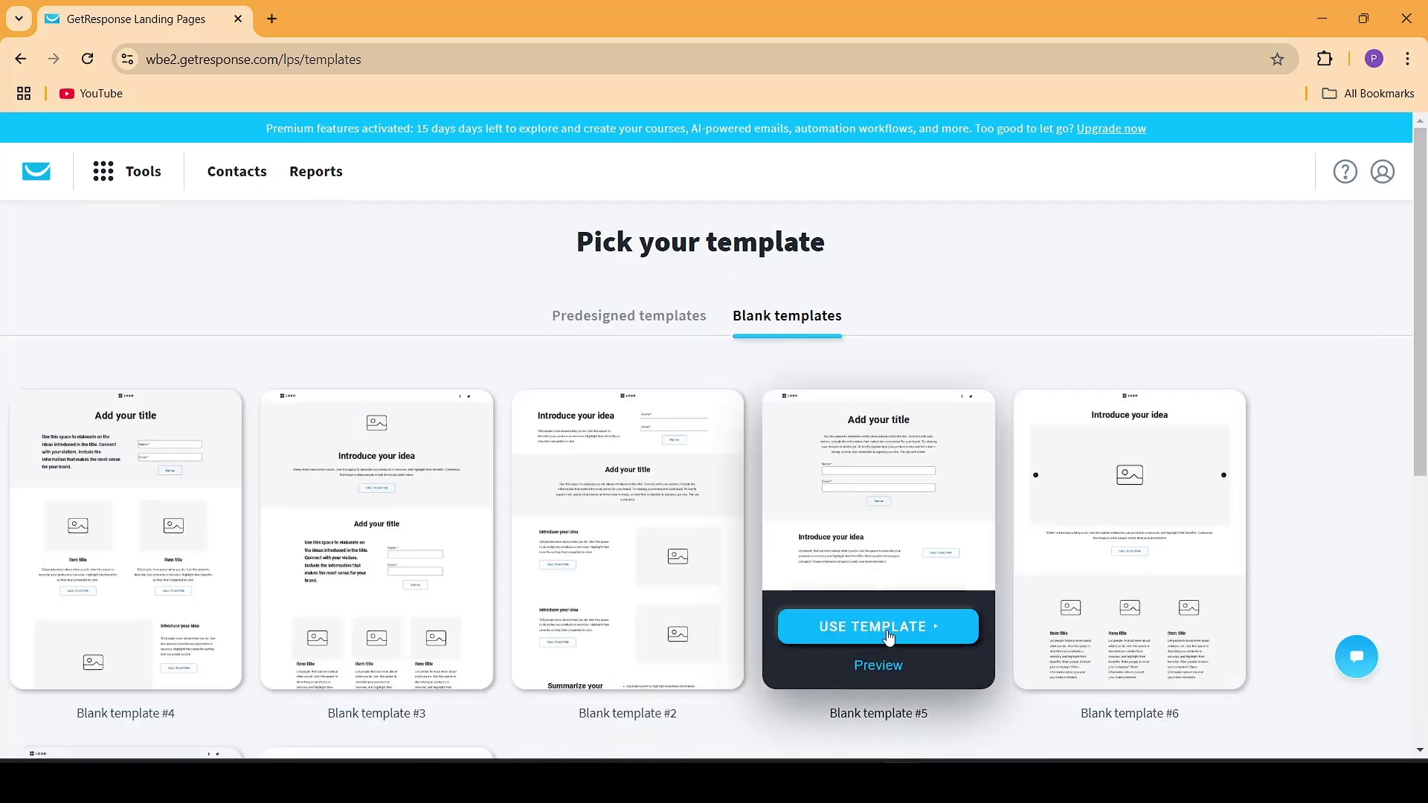
click(890, 638)
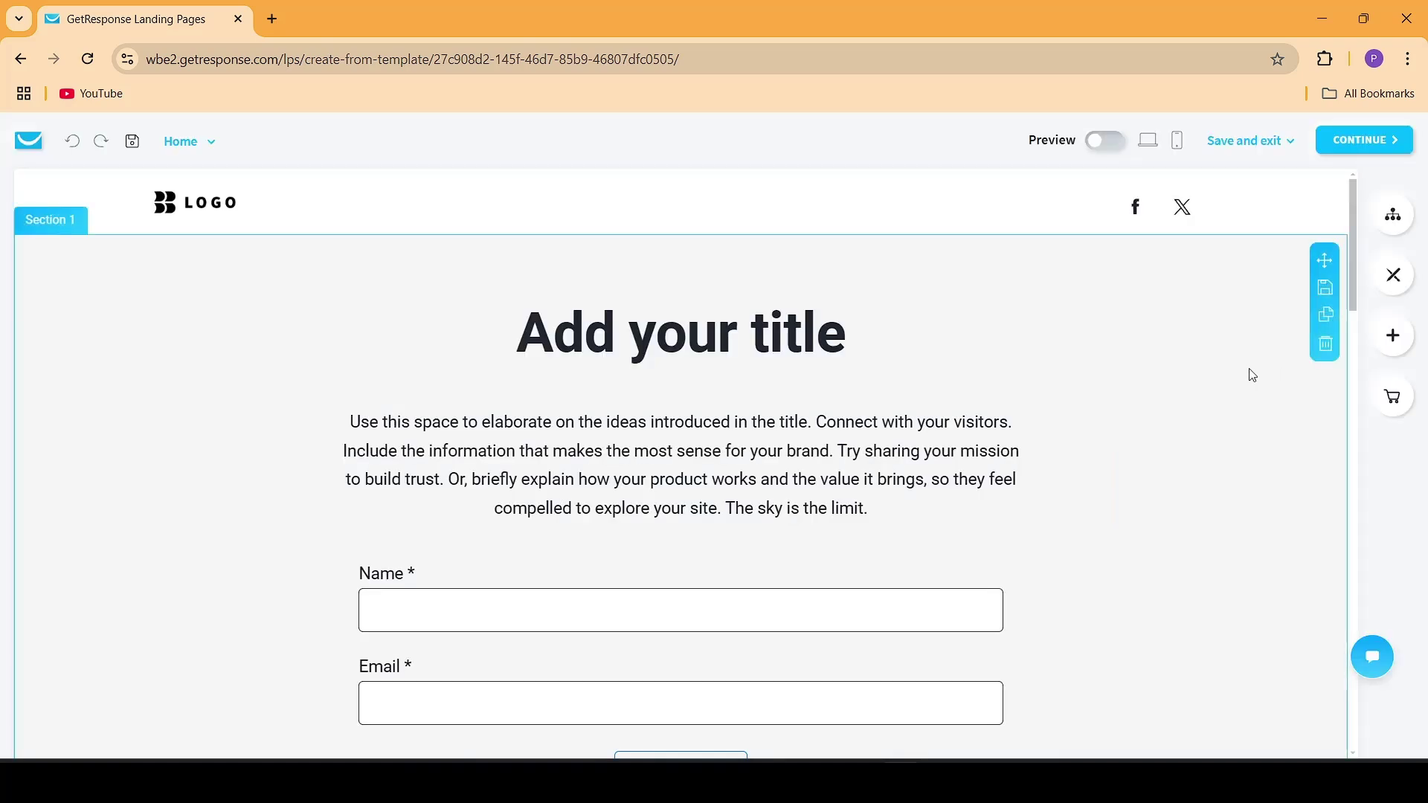
Step: Delete the 'Introduce your idea' section and continue to the page settings
drag(1354, 271, 1352, 392)
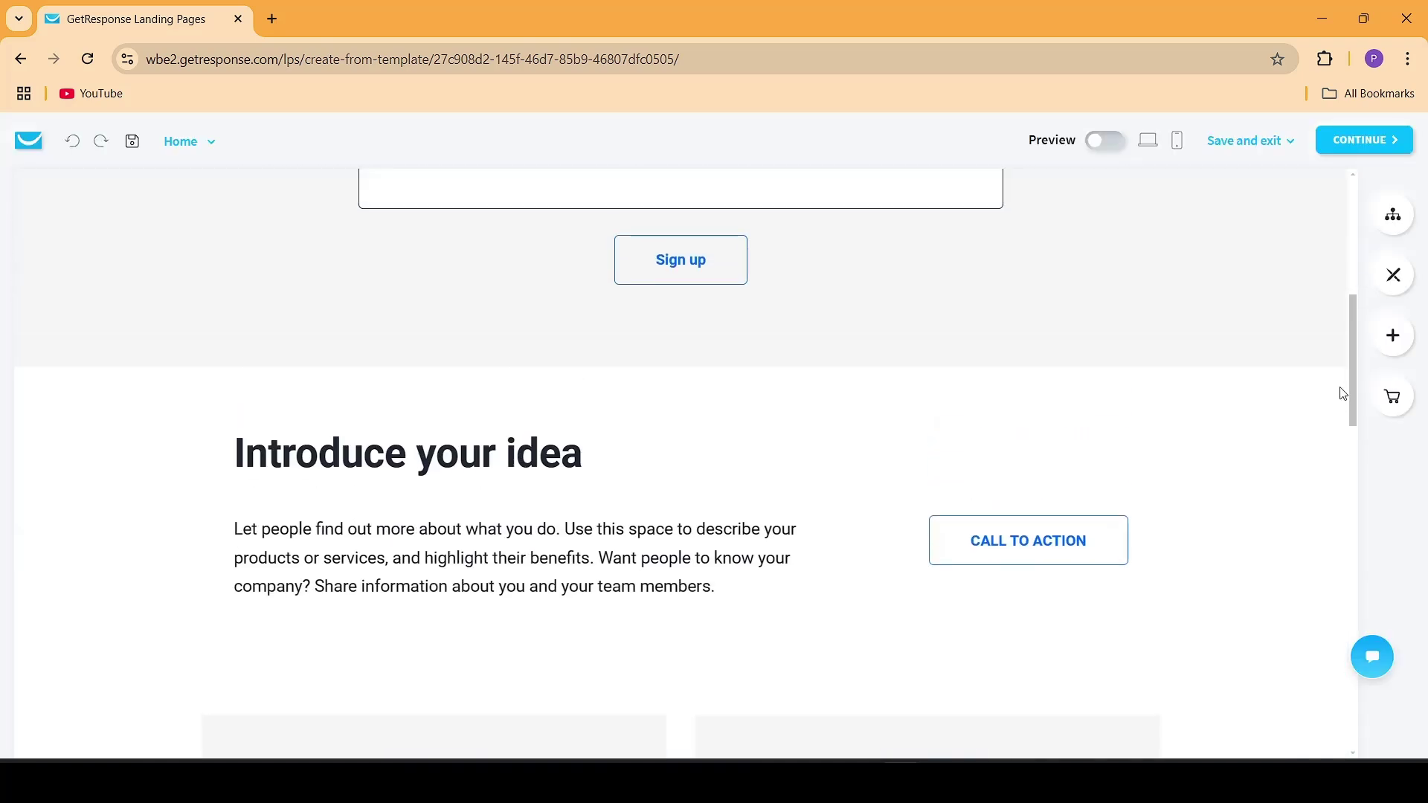
click(1029, 385)
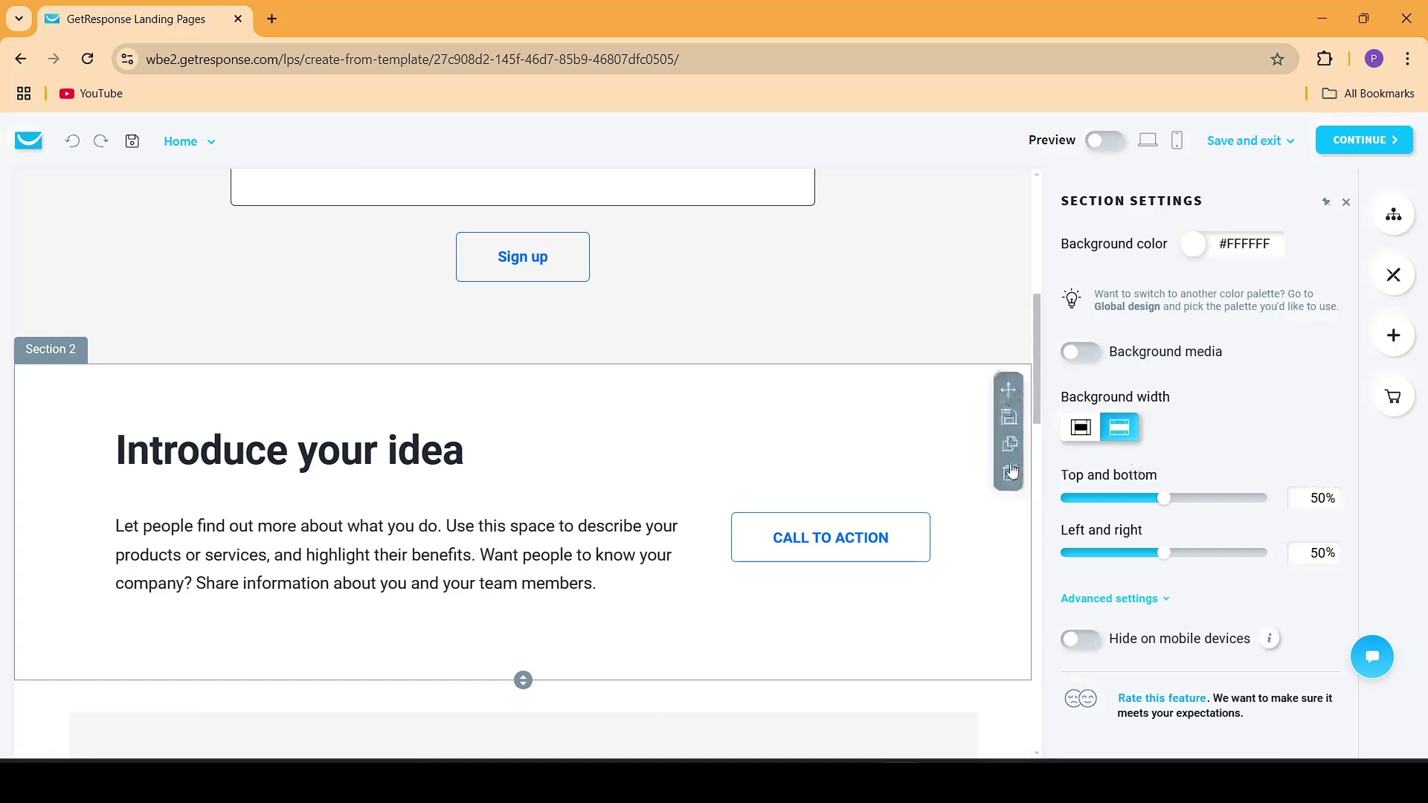
click(1009, 479)
mouse_move(1357, 360)
mouse_down()
mouse_move(1354, 525)
mouse_move(1351, 339)
mouse_up()
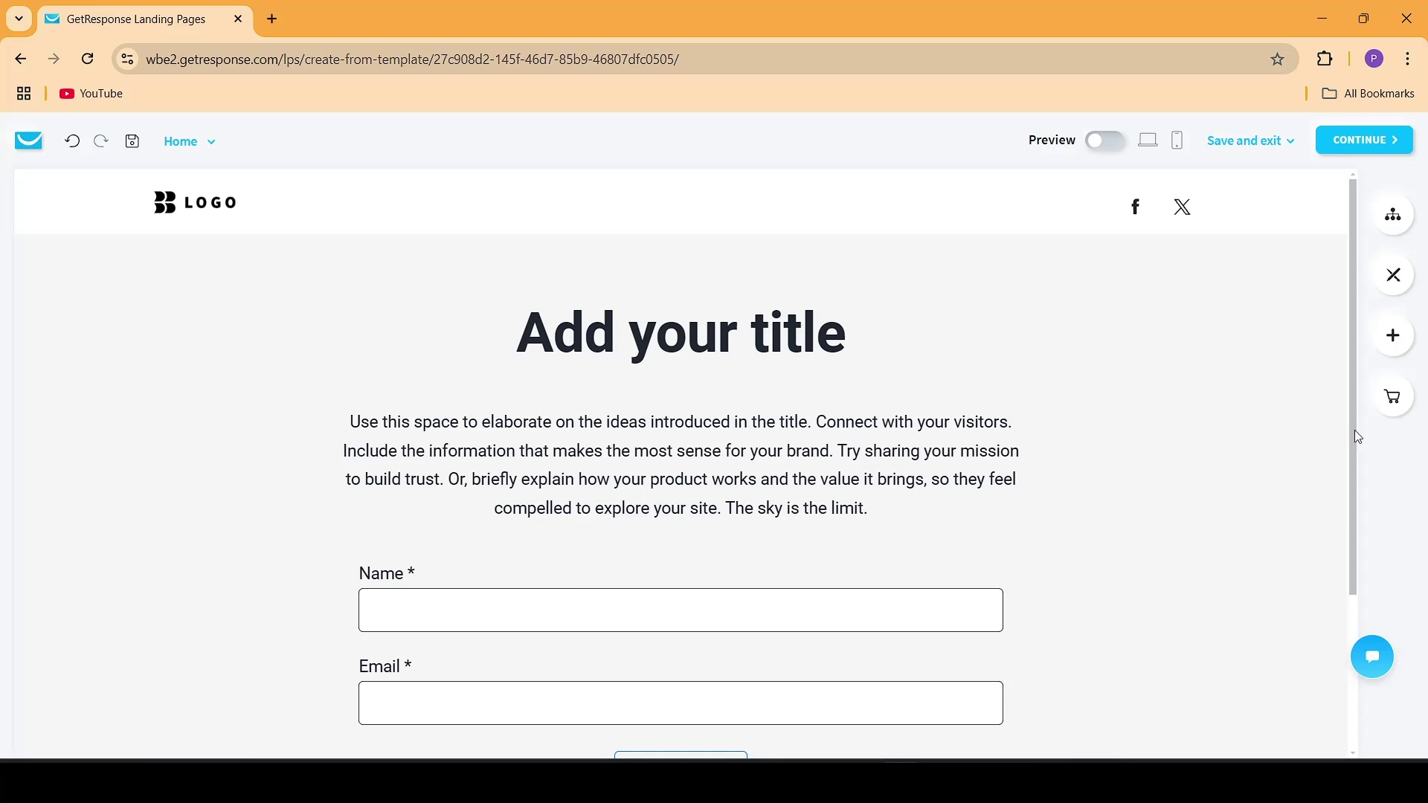
click(1353, 140)
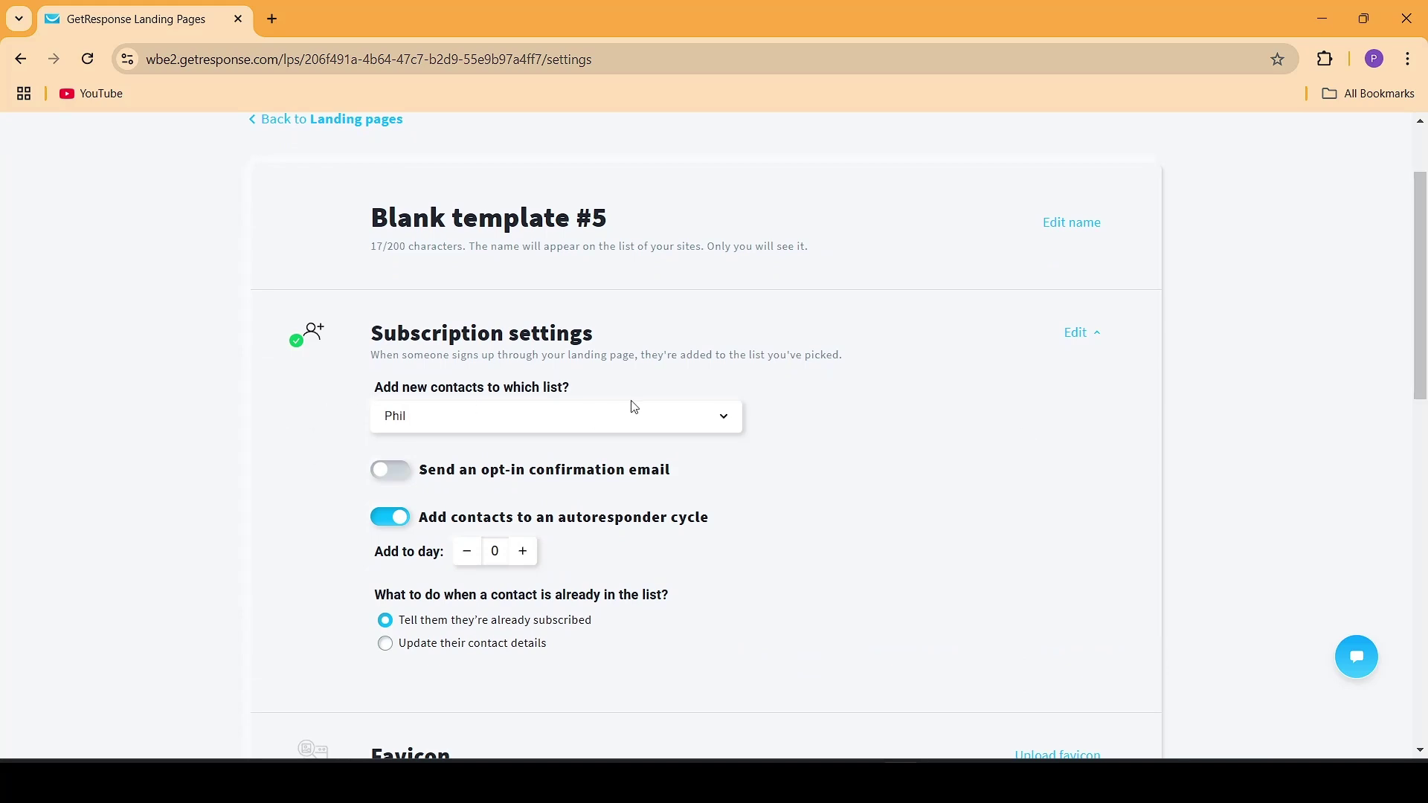
Step: Send new sign-ups to the personal list and continue to the name and domain step
click(521, 420)
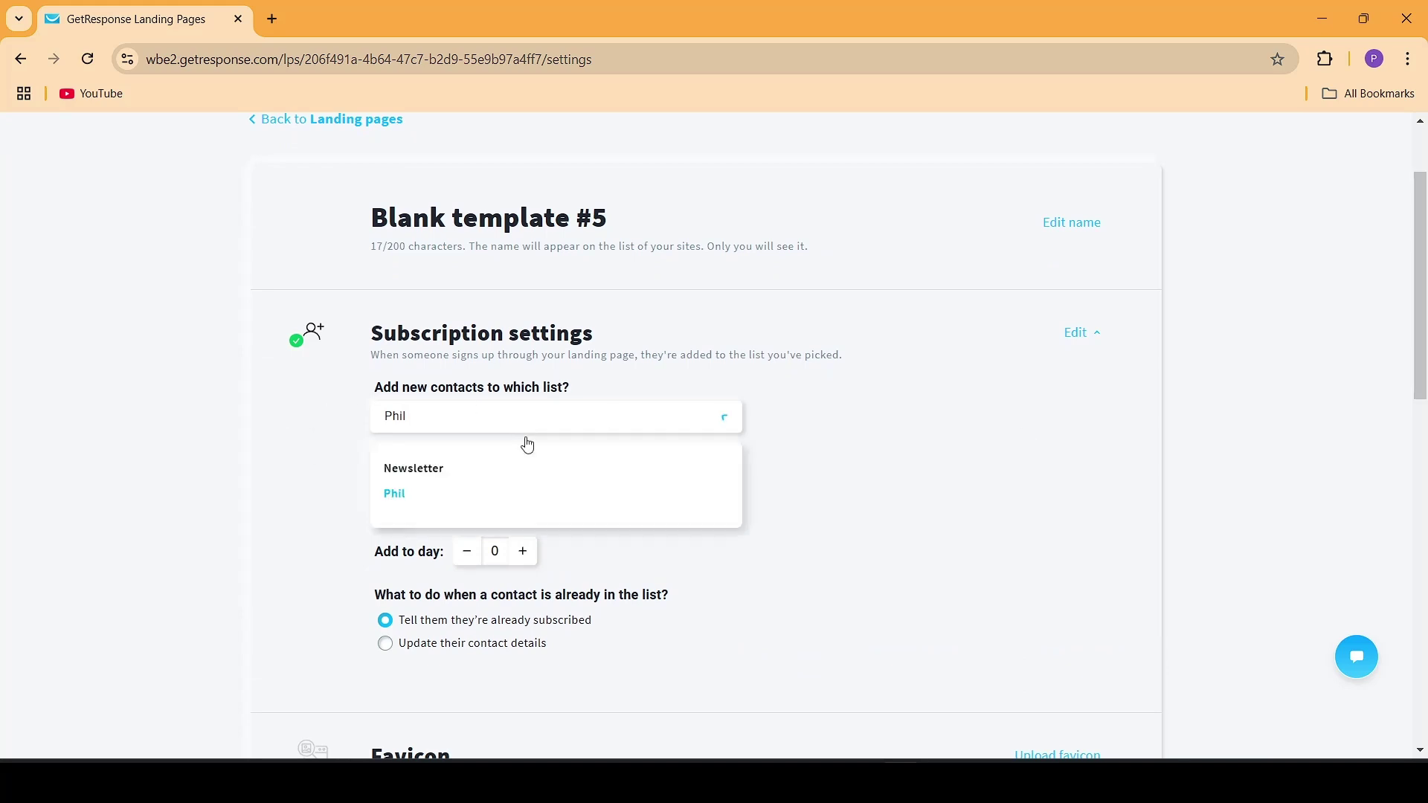
click(465, 495)
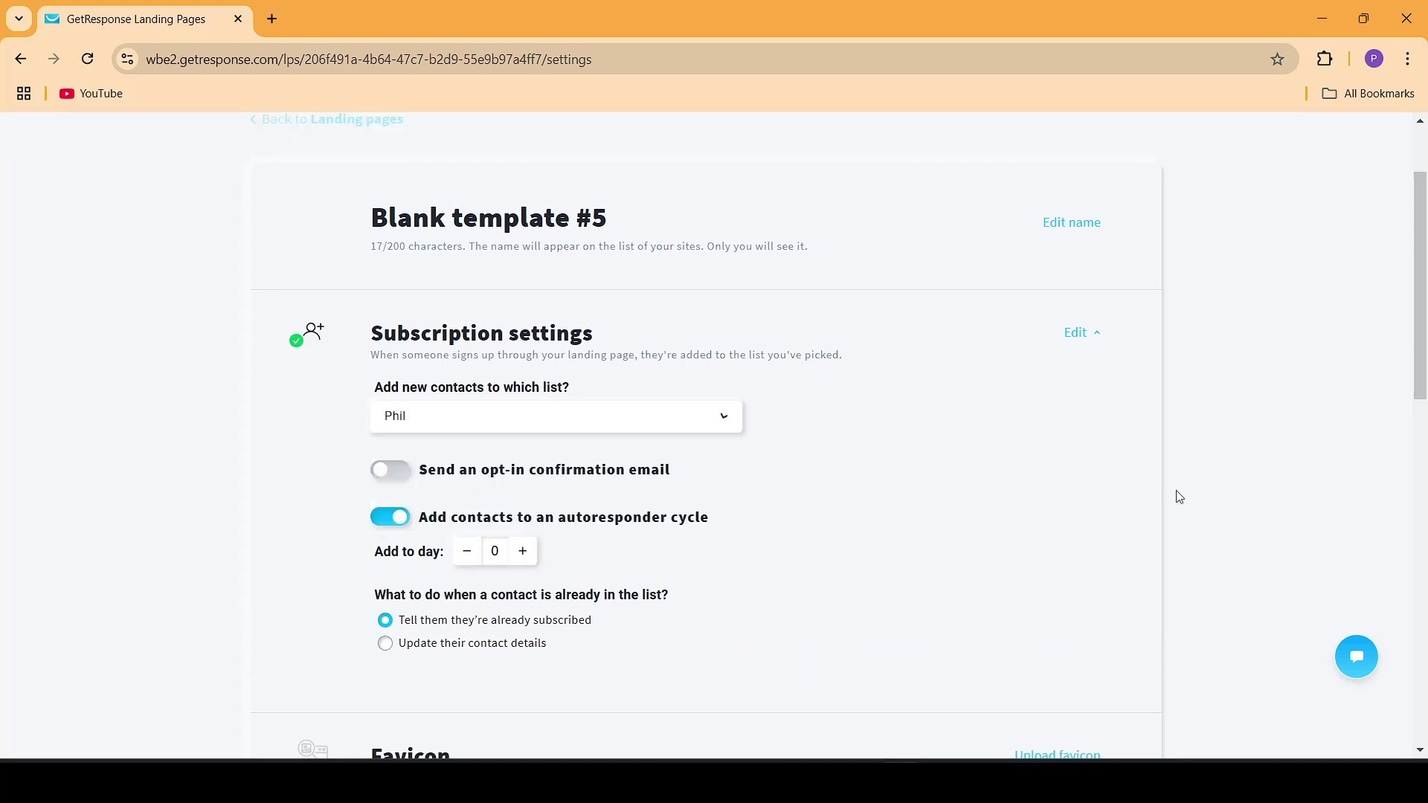
drag(1420, 313, 1422, 754)
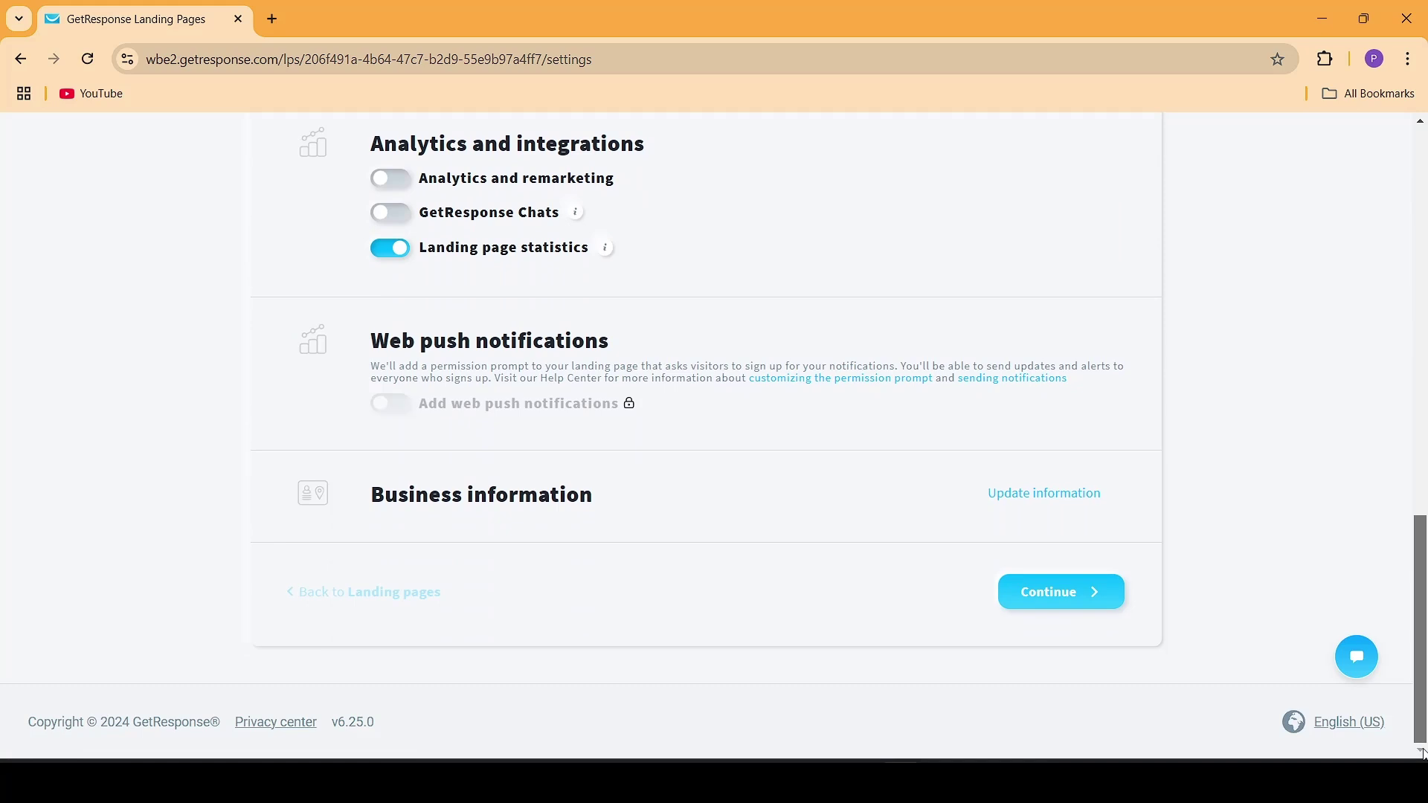
click(1064, 597)
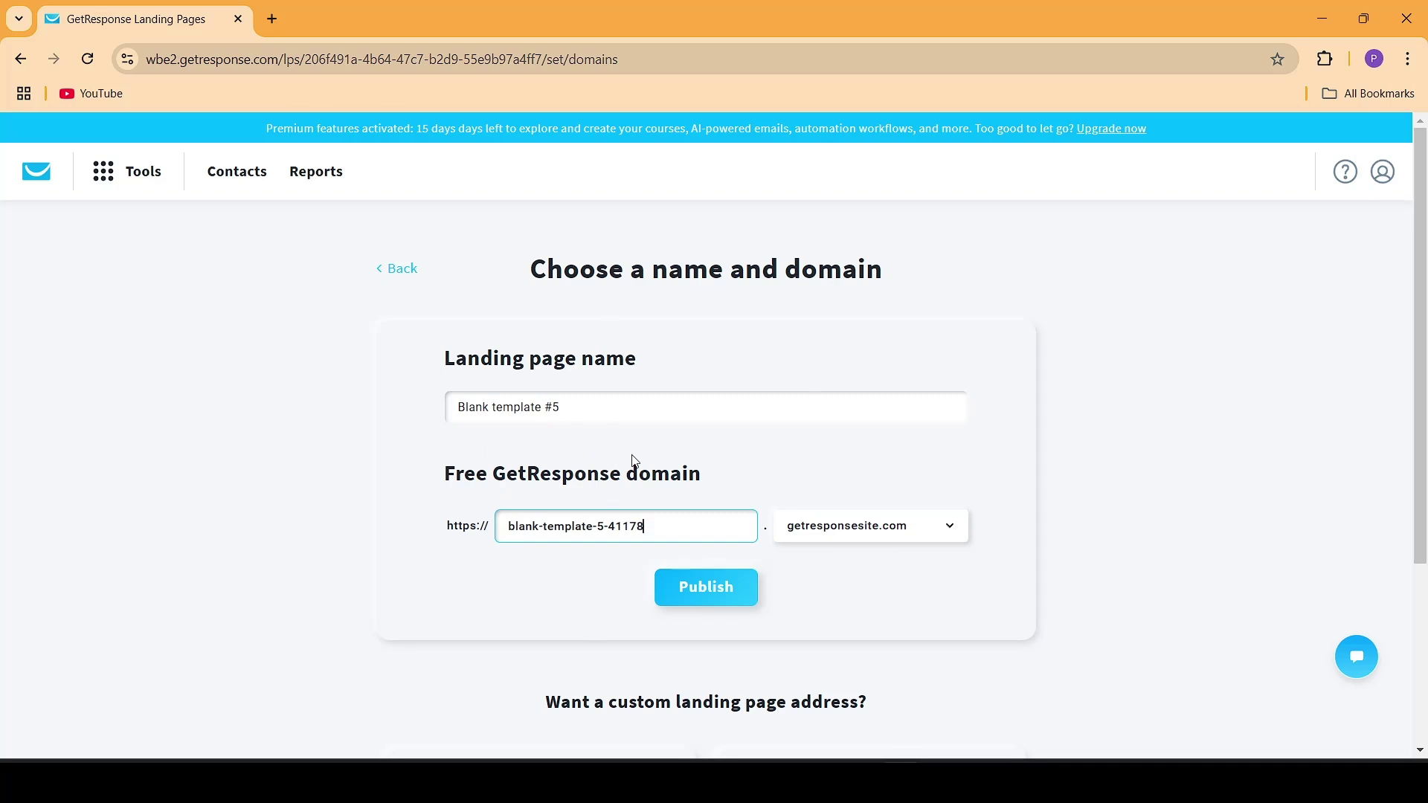
Step: Publish the page at blank-template-5-41178.getresponsesite.com and view it live in a new tab
click(693, 603)
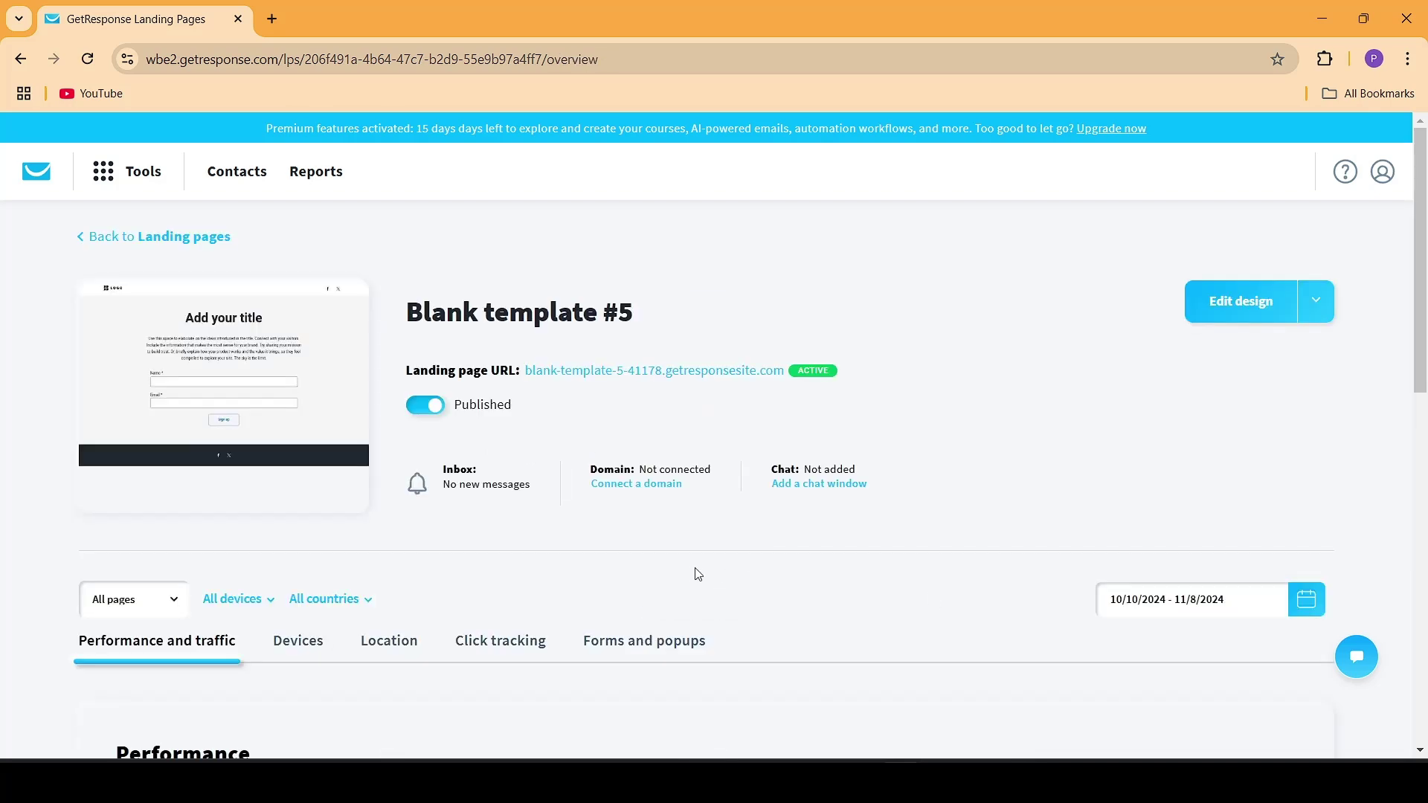
click(575, 382)
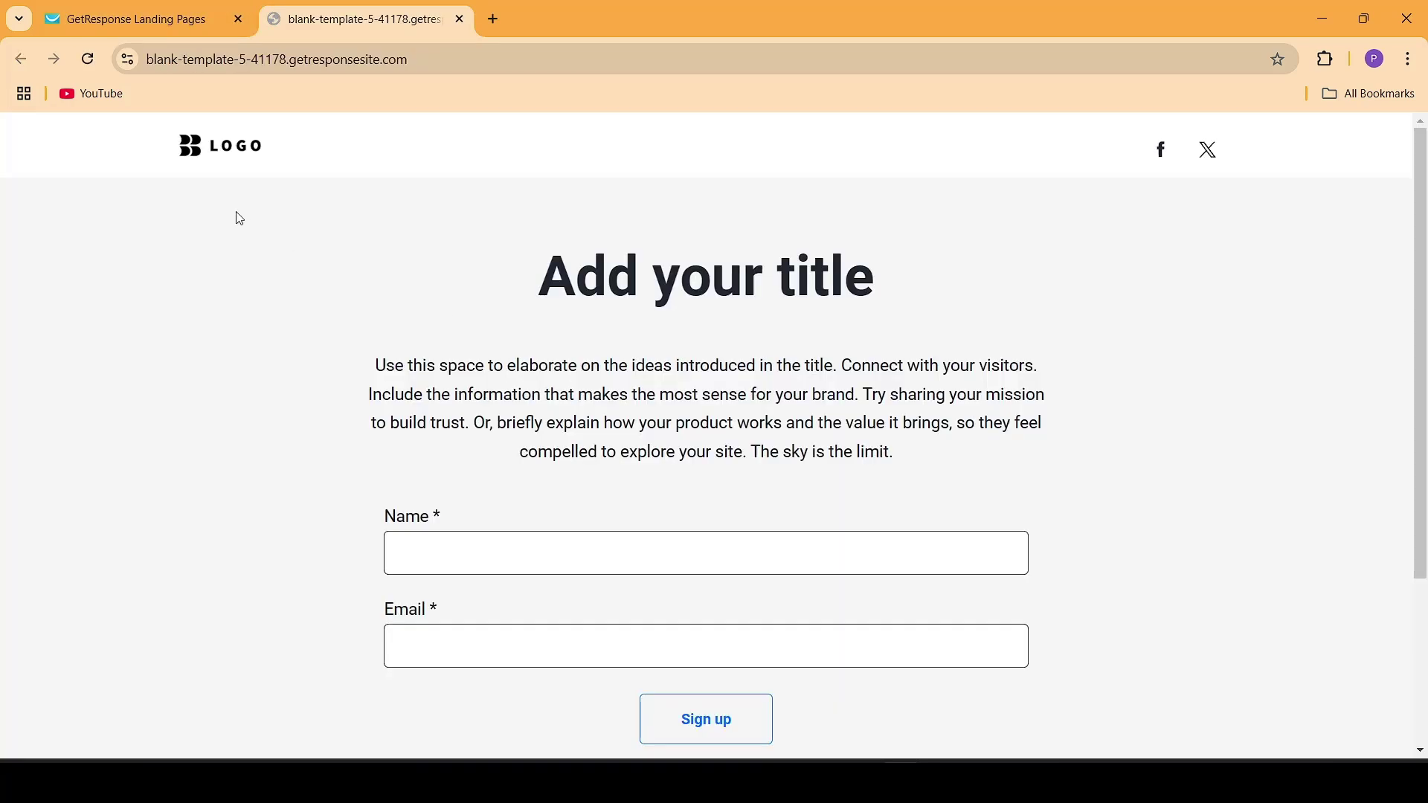
scroll(1417, 446, down, 3)
scroll(1288, 561, up, 3)
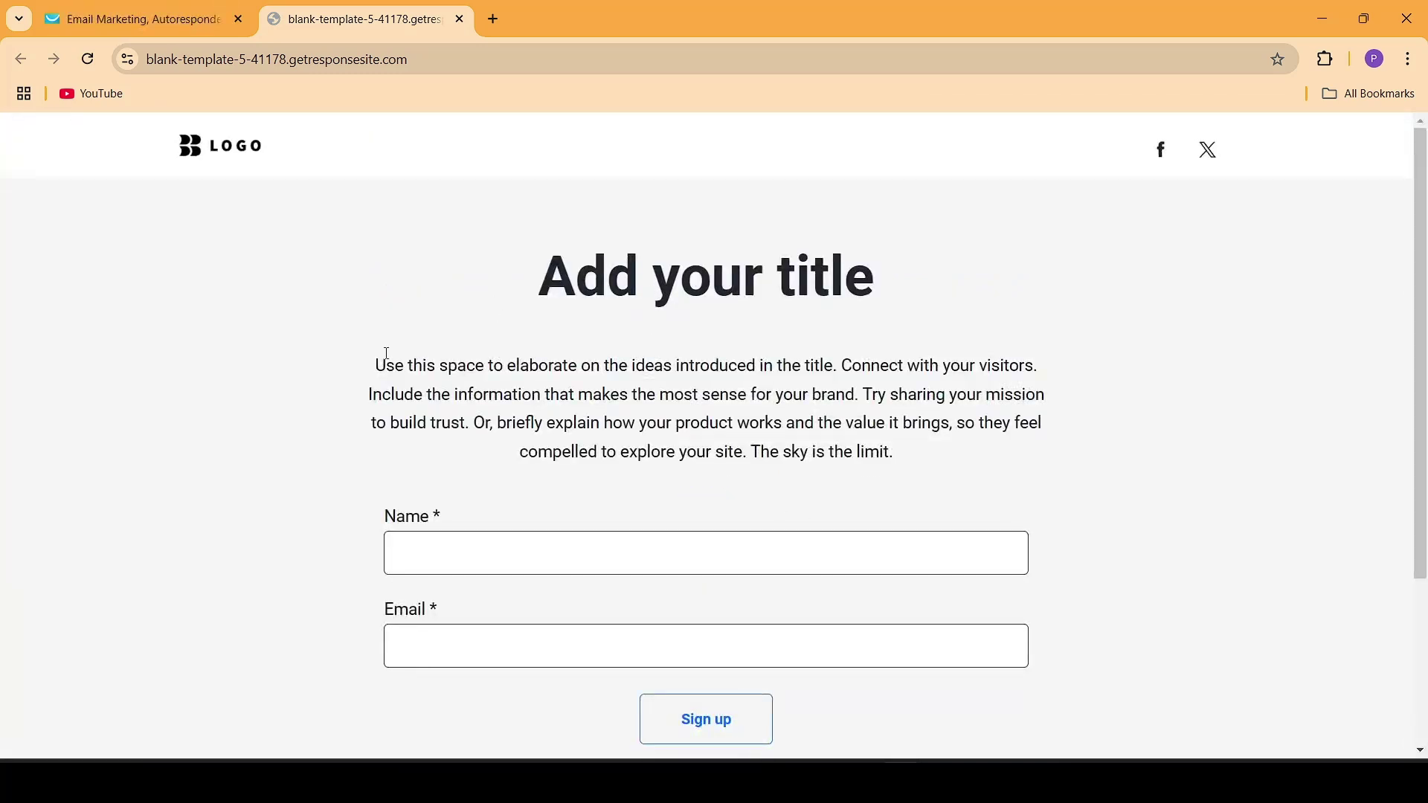
Step: Start a manual autoresponder named 'Welcome Message' linked to the personal list
click(142, 19)
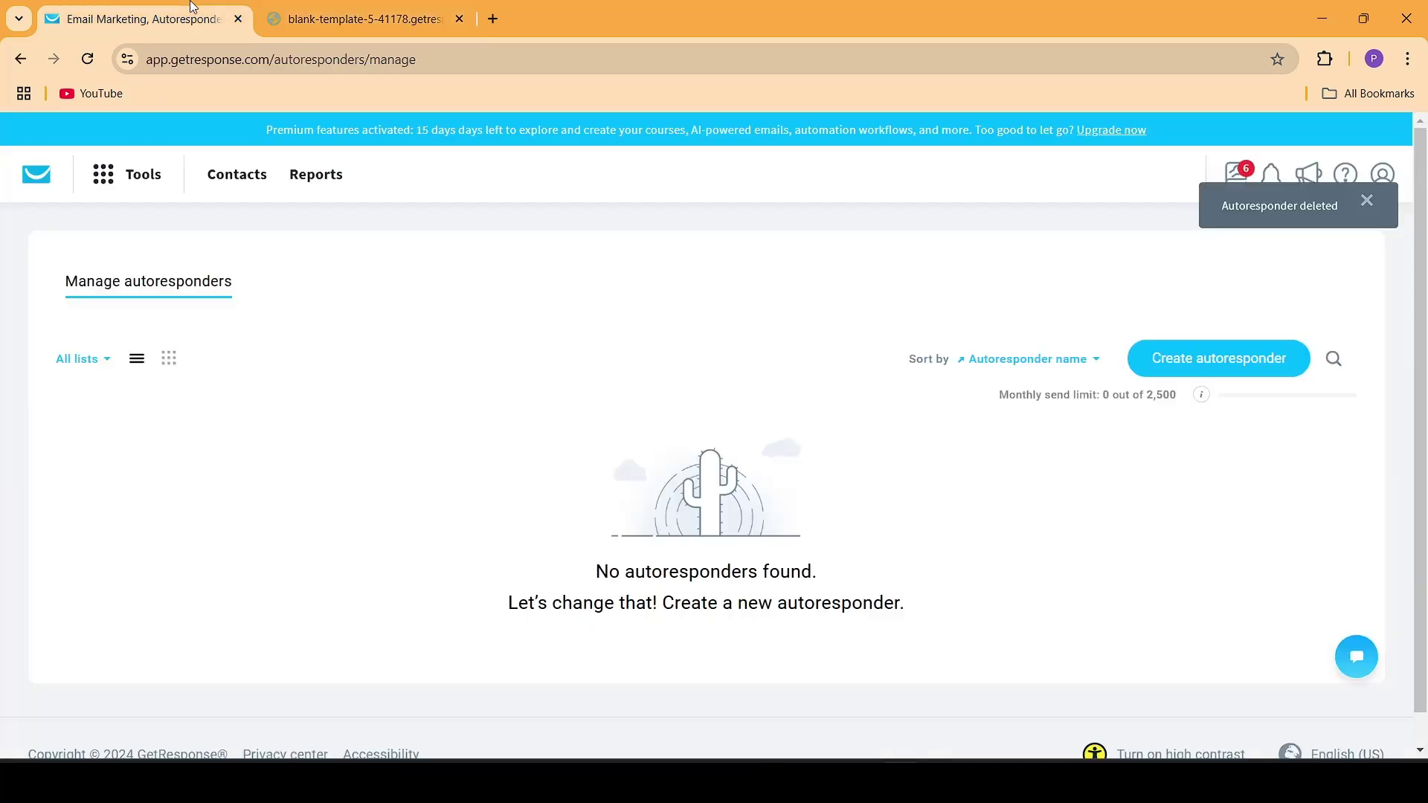
click(134, 178)
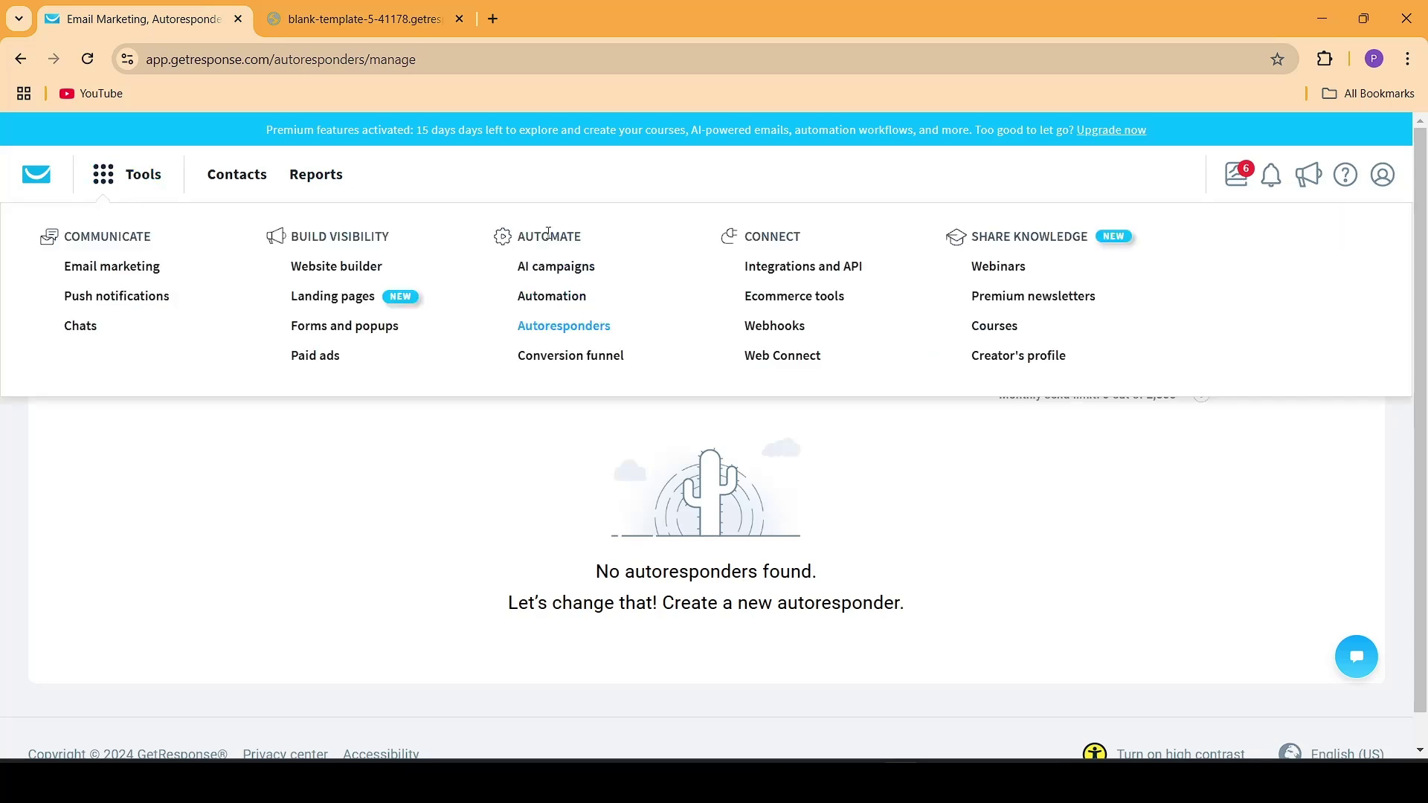
click(573, 328)
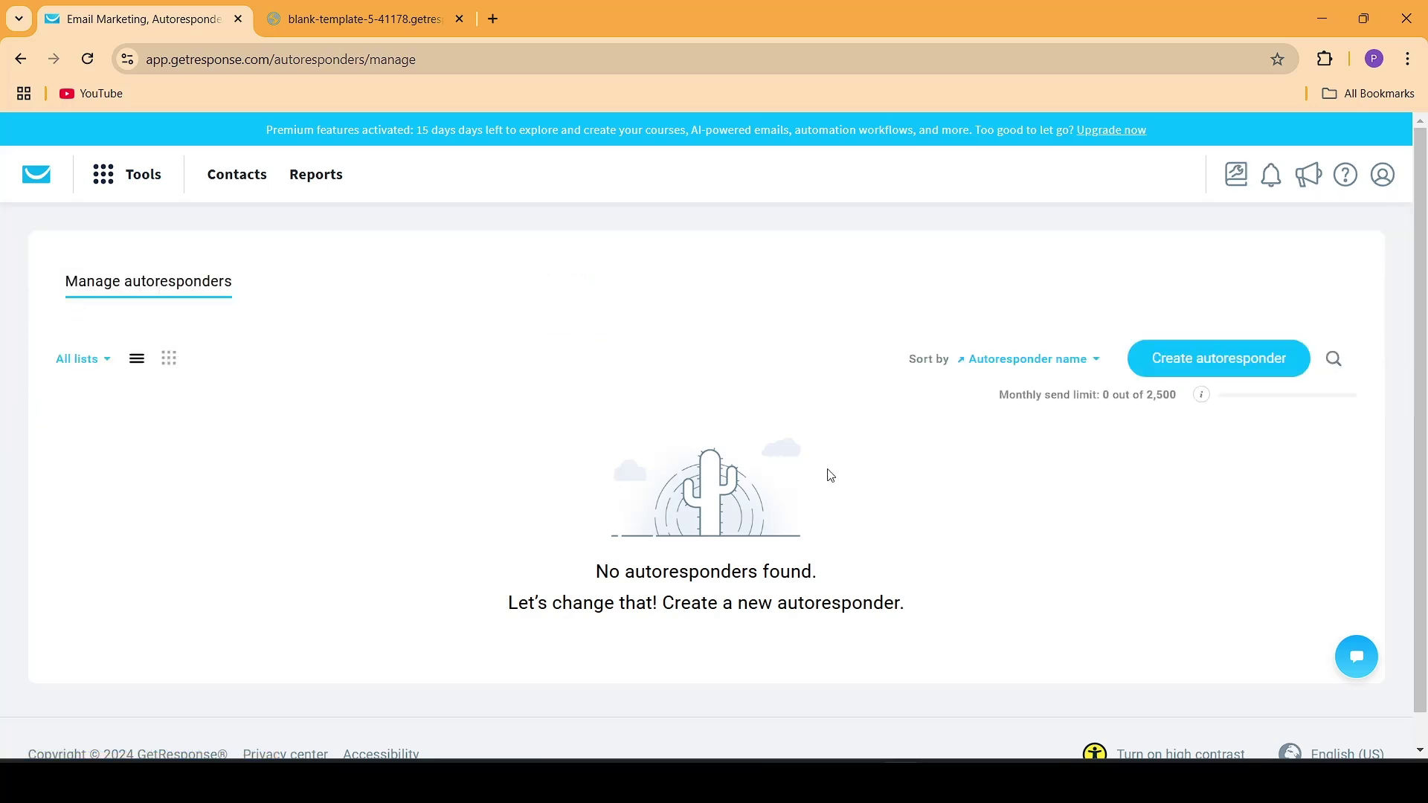
click(1145, 354)
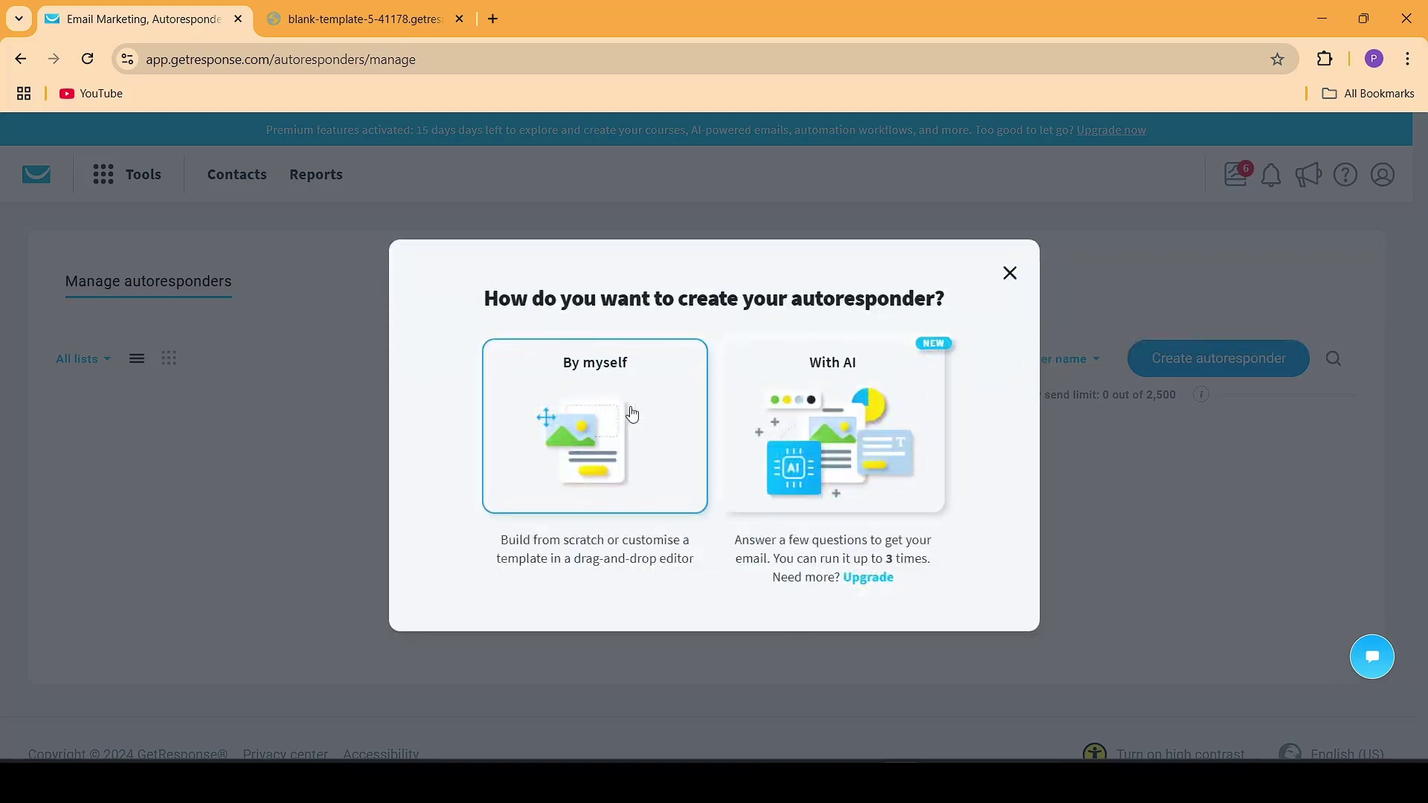
click(633, 414)
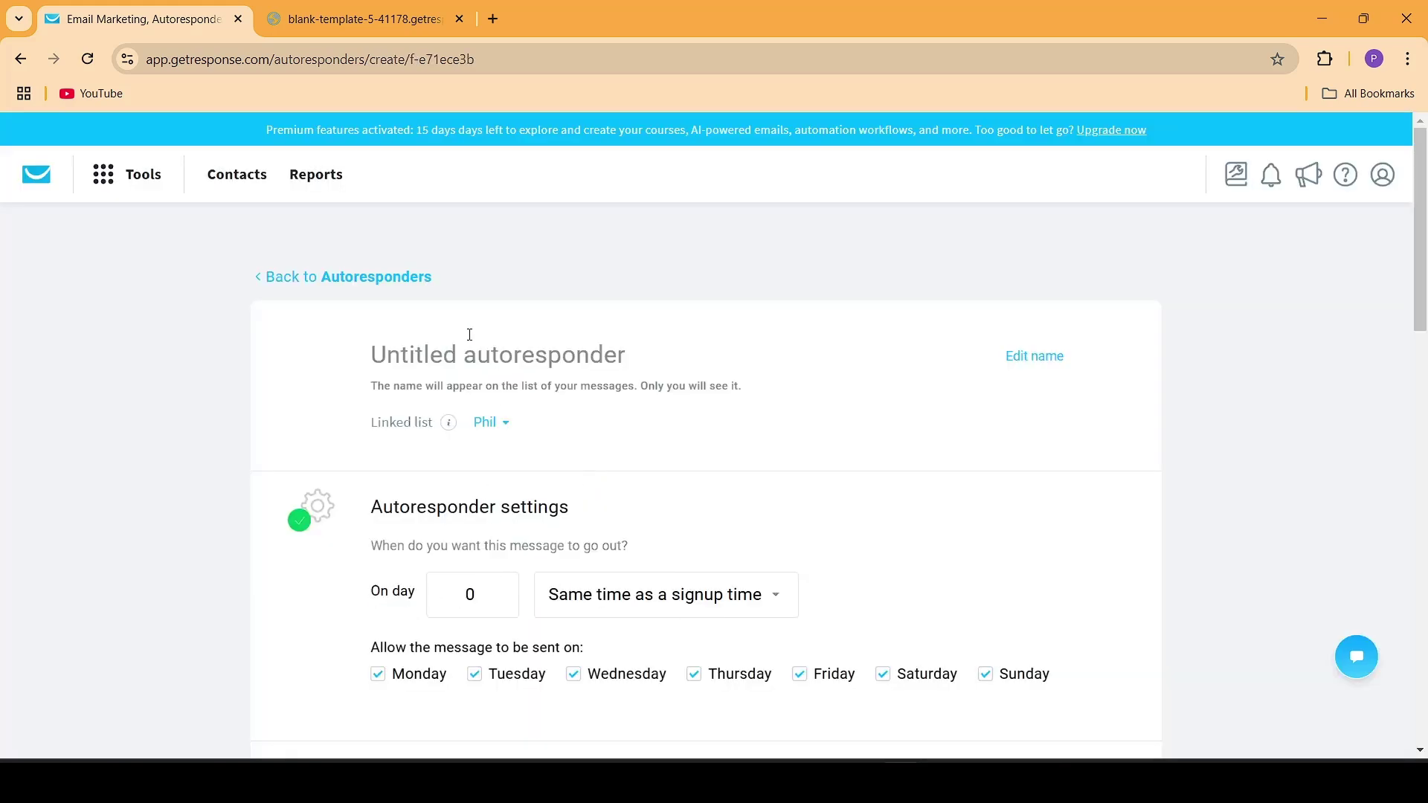
text(Welcome Message)
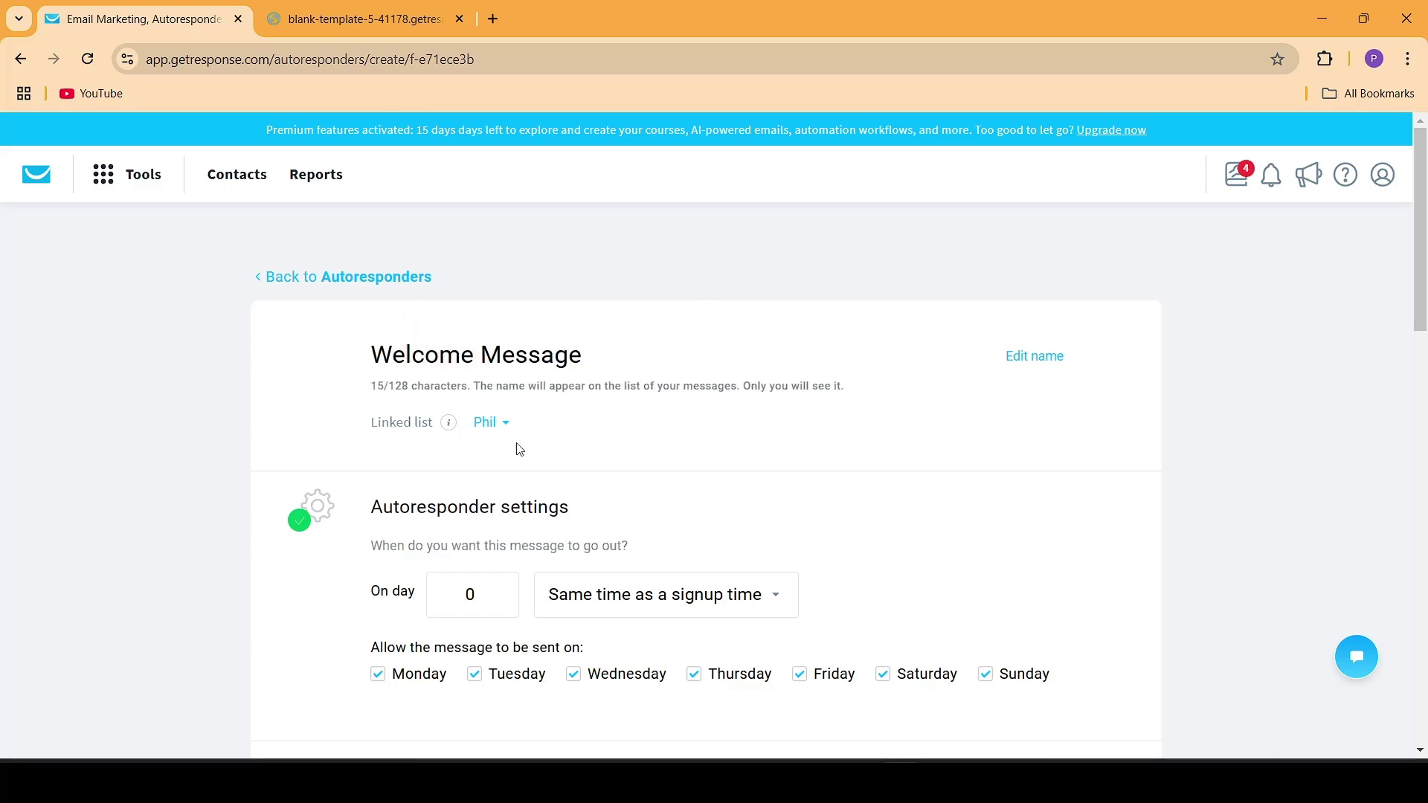
click(500, 430)
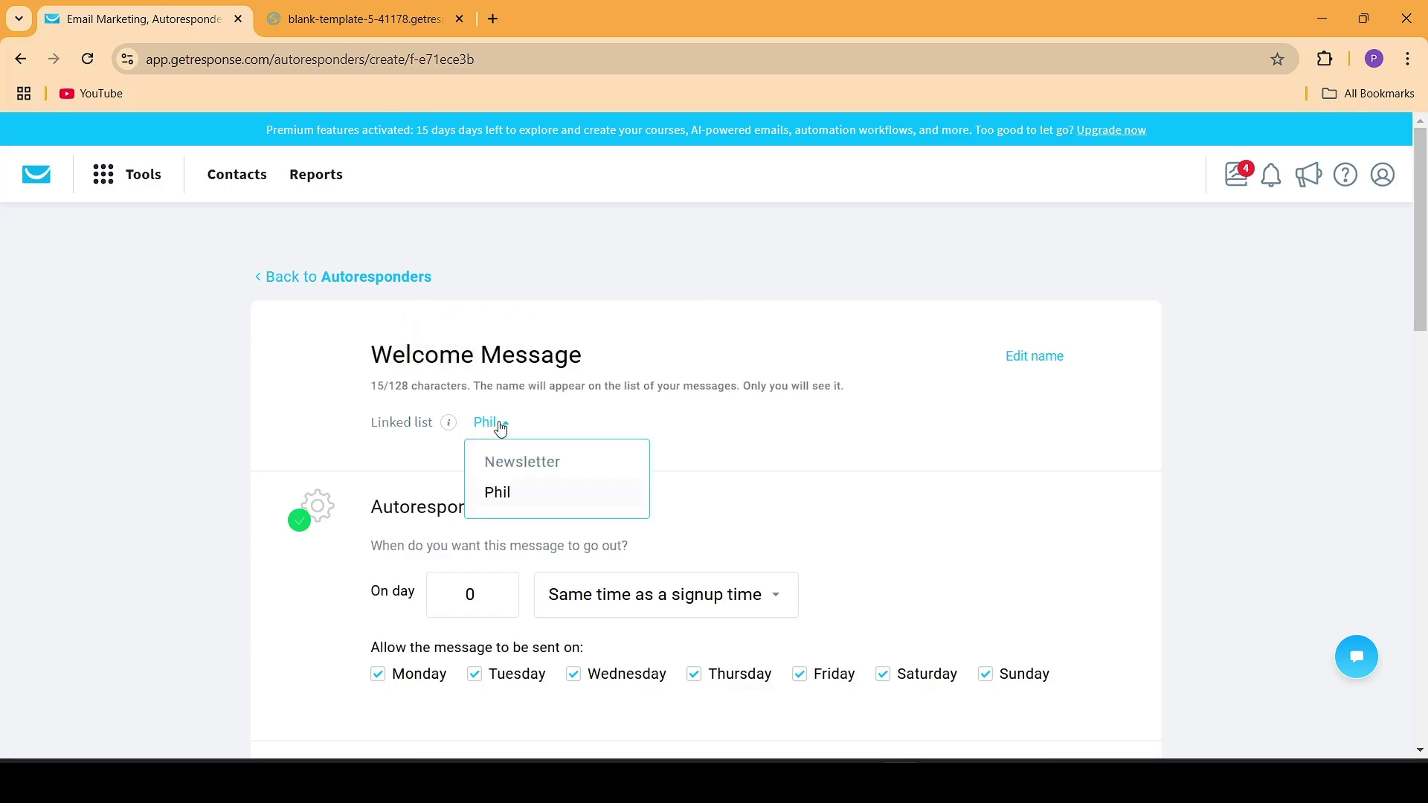
click(531, 500)
Step: Enter the subject line 'Welcome to my email list'
scroll(744, 446, down, 3)
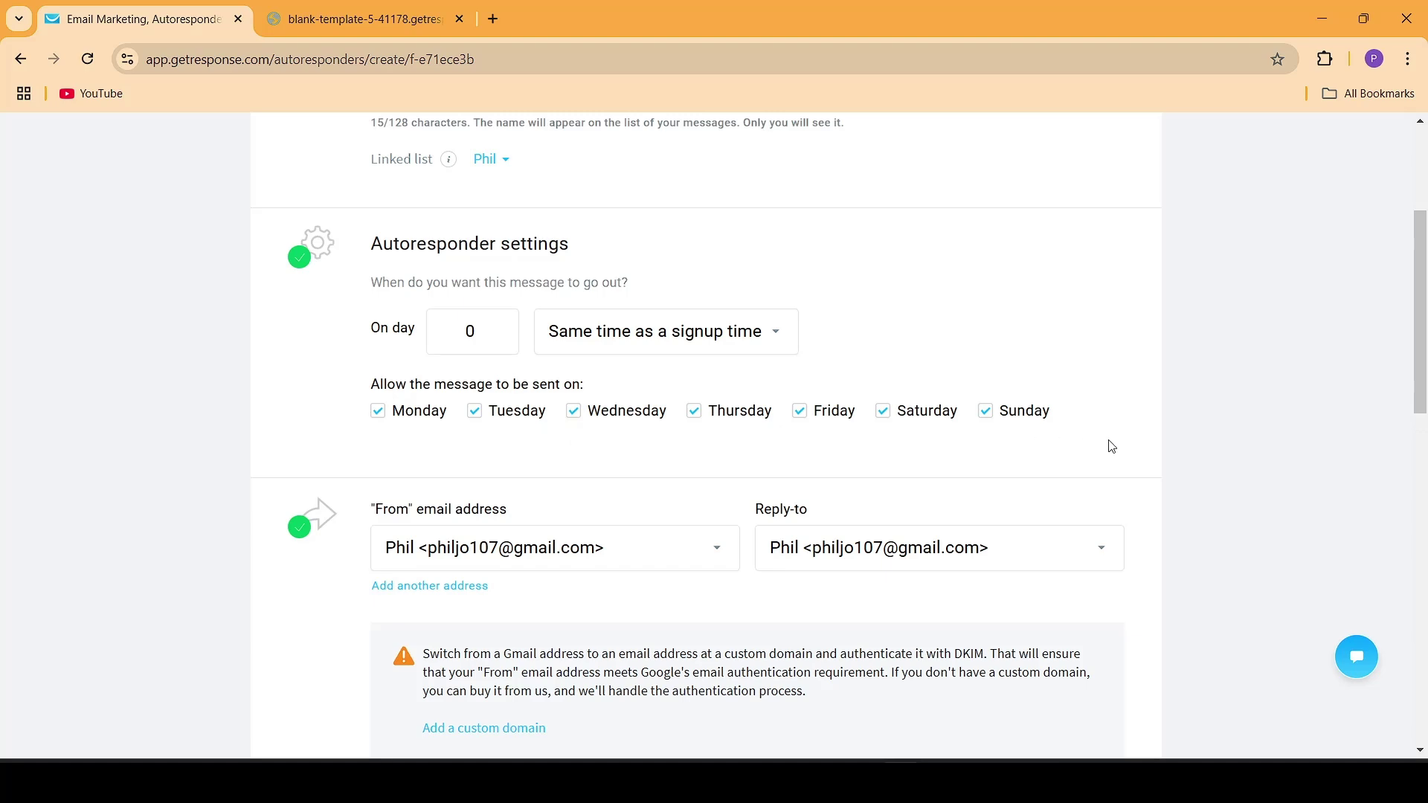
scroll(1421, 320, down, 3)
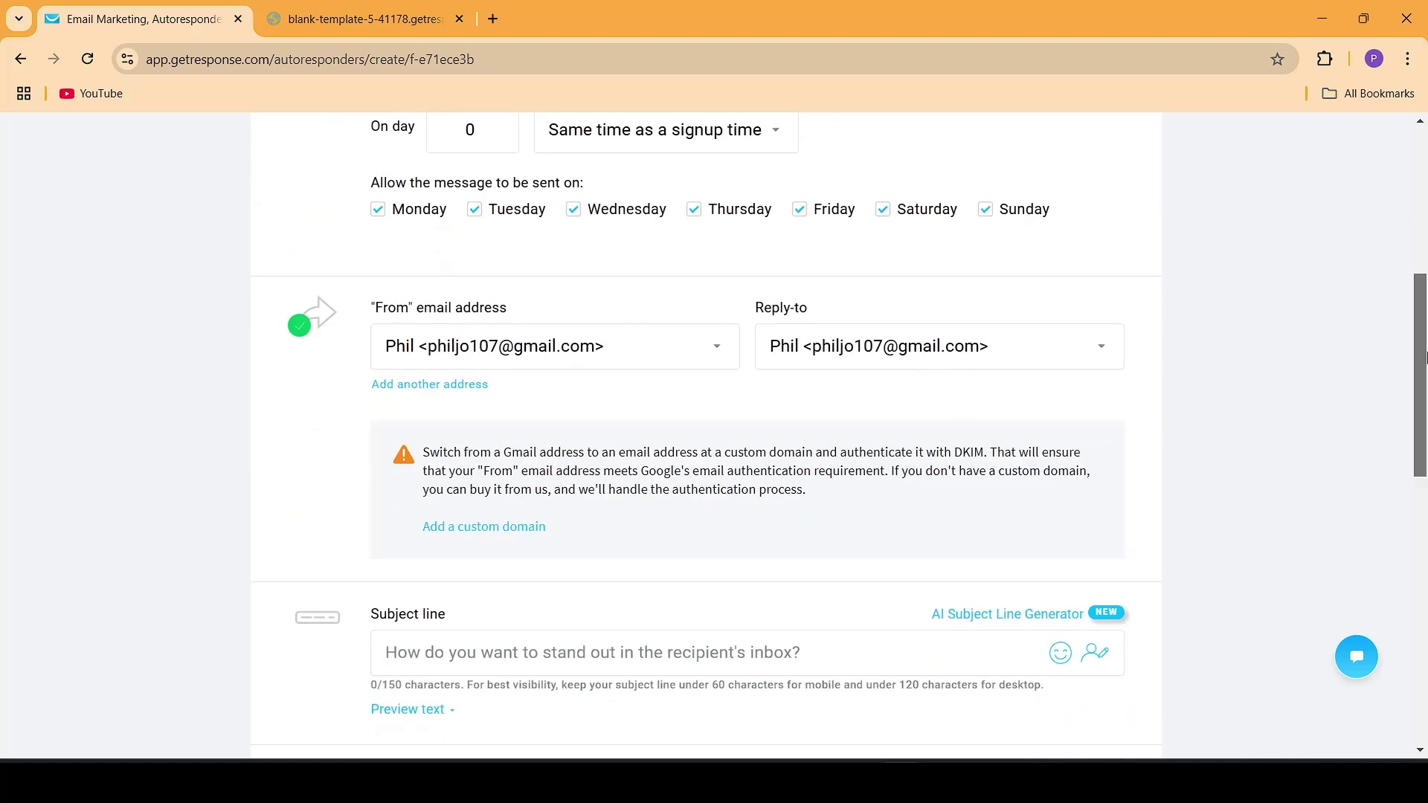
drag(1421, 358, 1422, 517)
scroll(1422, 517, up, 2)
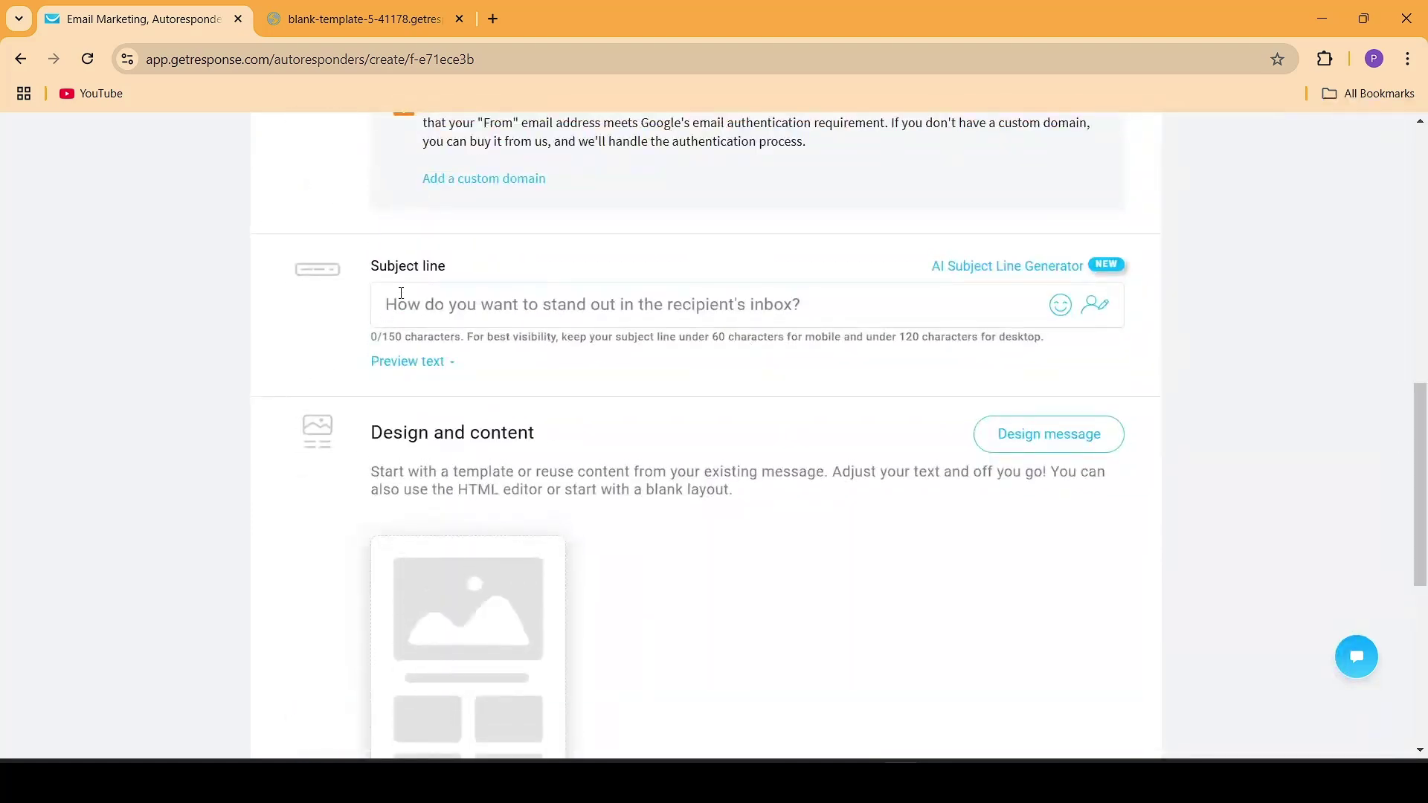
click(456, 312)
text(Welcome to my email list)
scroll(484, 305, down, 2)
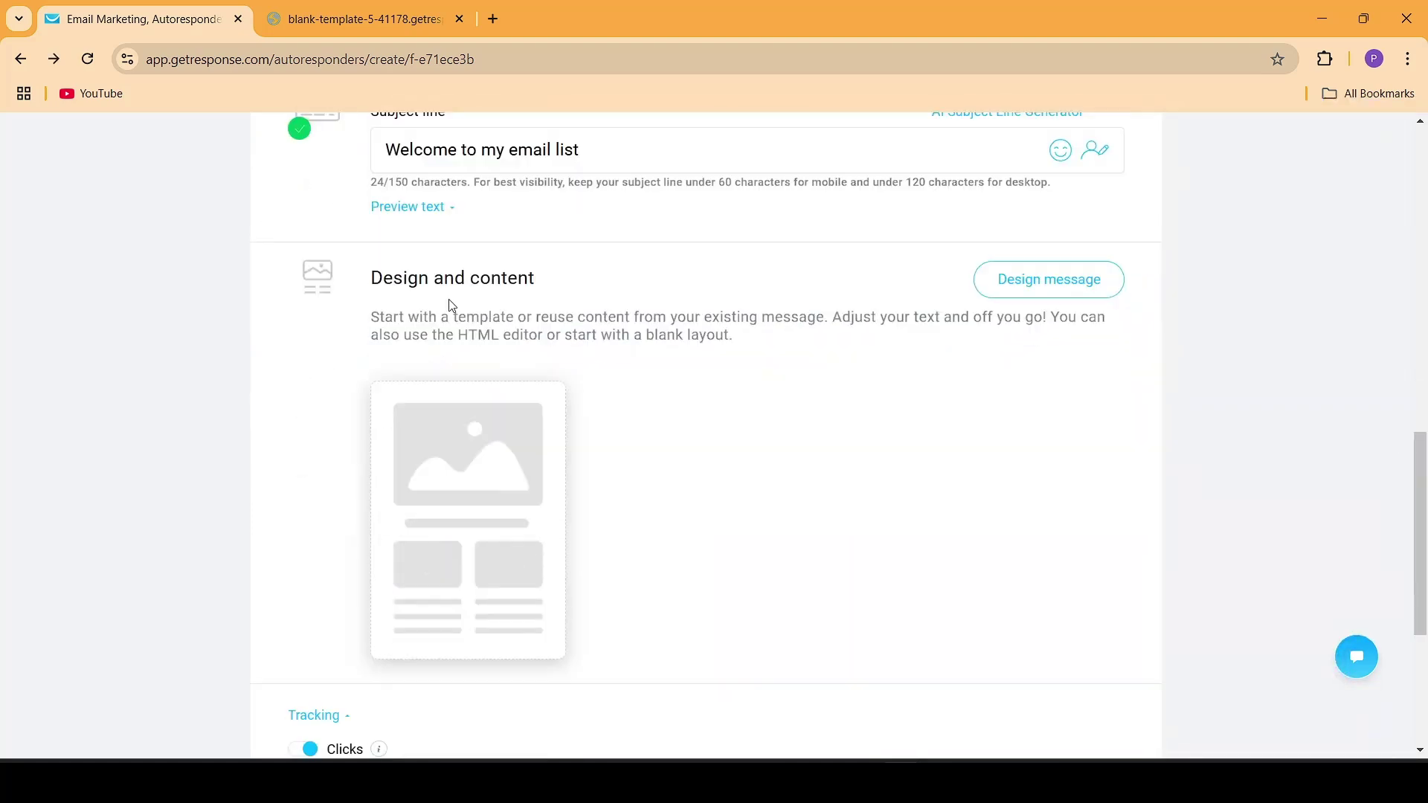
Step: Start designing the email from the empty Blank template
click(1078, 289)
scroll(487, 494, up, 10)
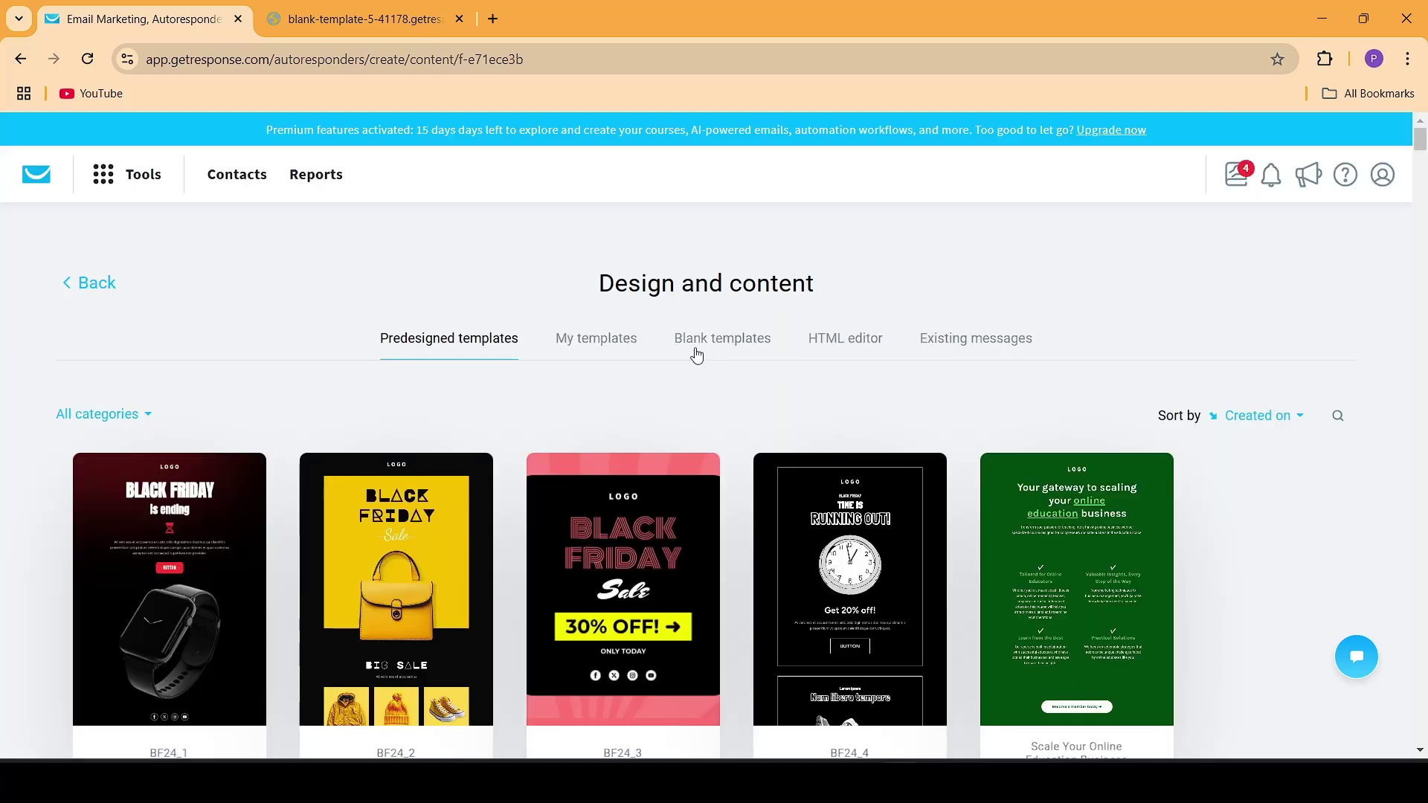
click(721, 334)
scroll(174, 418, down, 2)
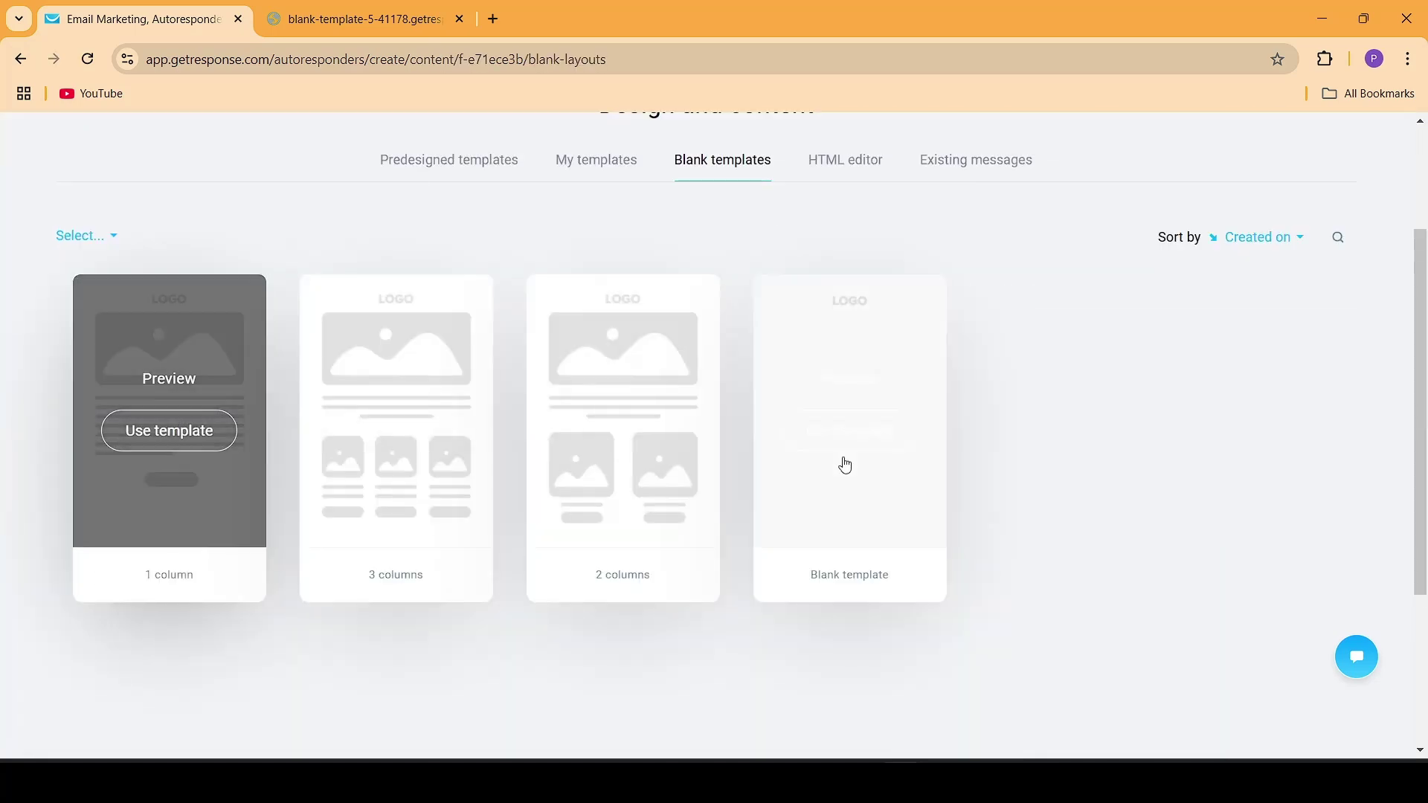
click(844, 435)
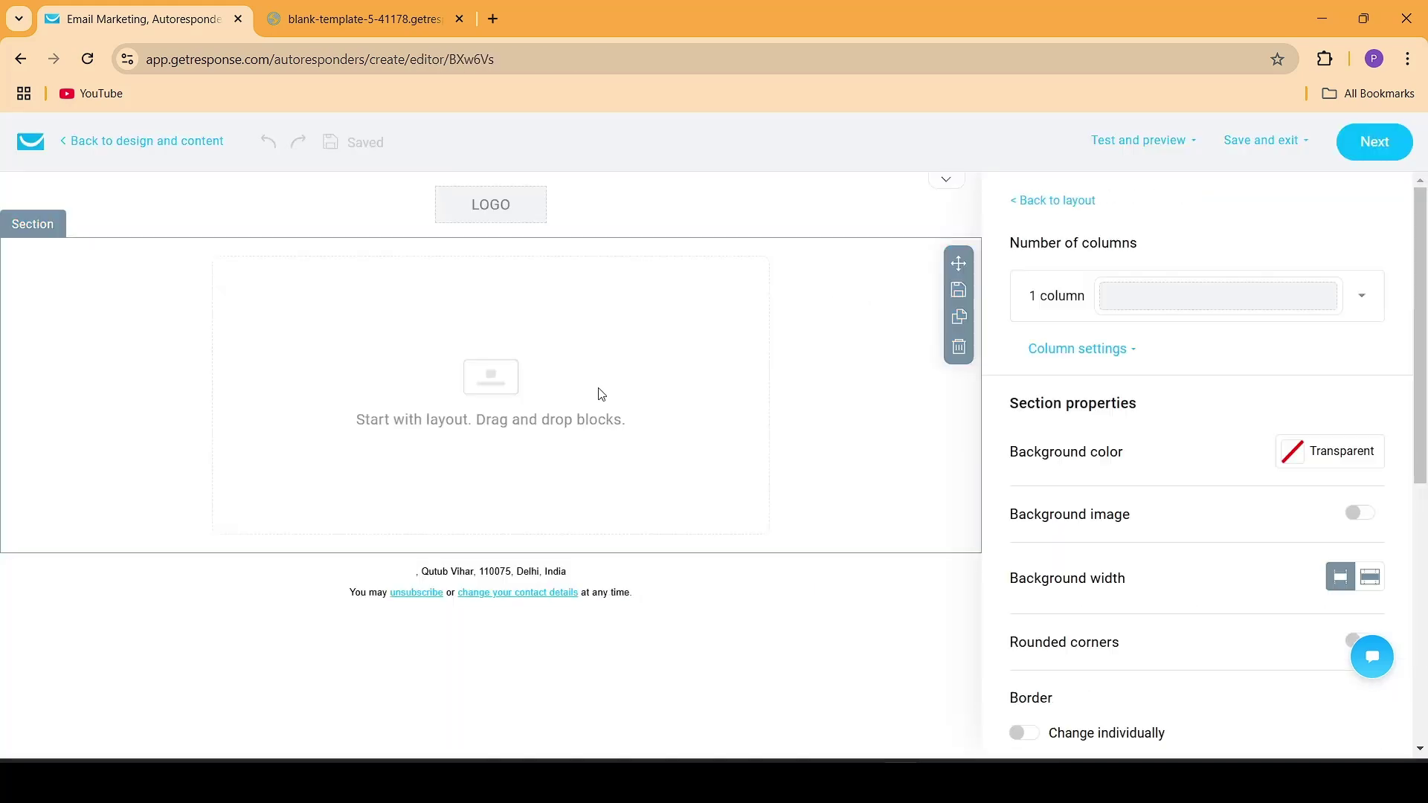
Step: Add a text block reading 'Thank you for signing upto my email list, here's your freebie' and finish the design
click(1016, 198)
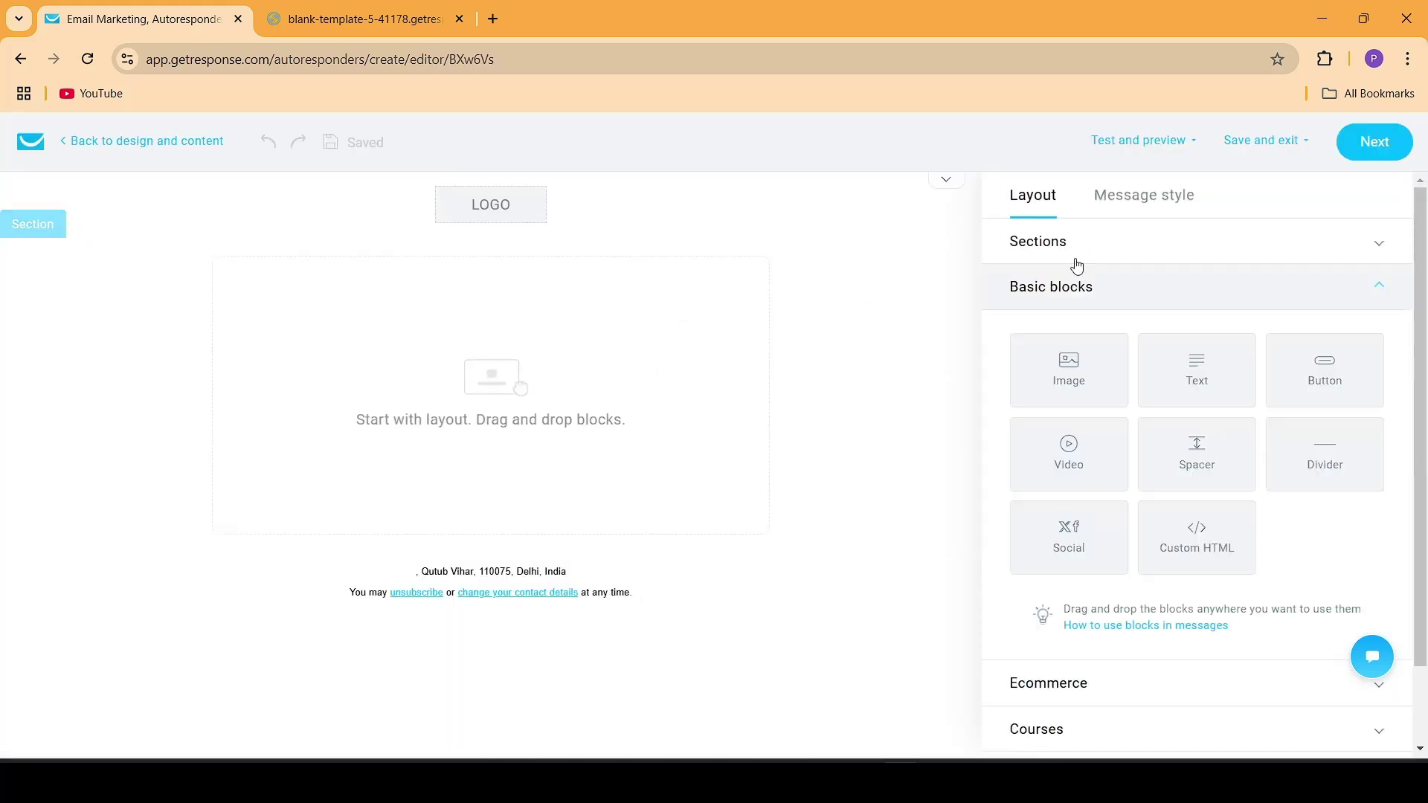
drag(1179, 385, 545, 405)
text(Thank you for signing upto my email list)
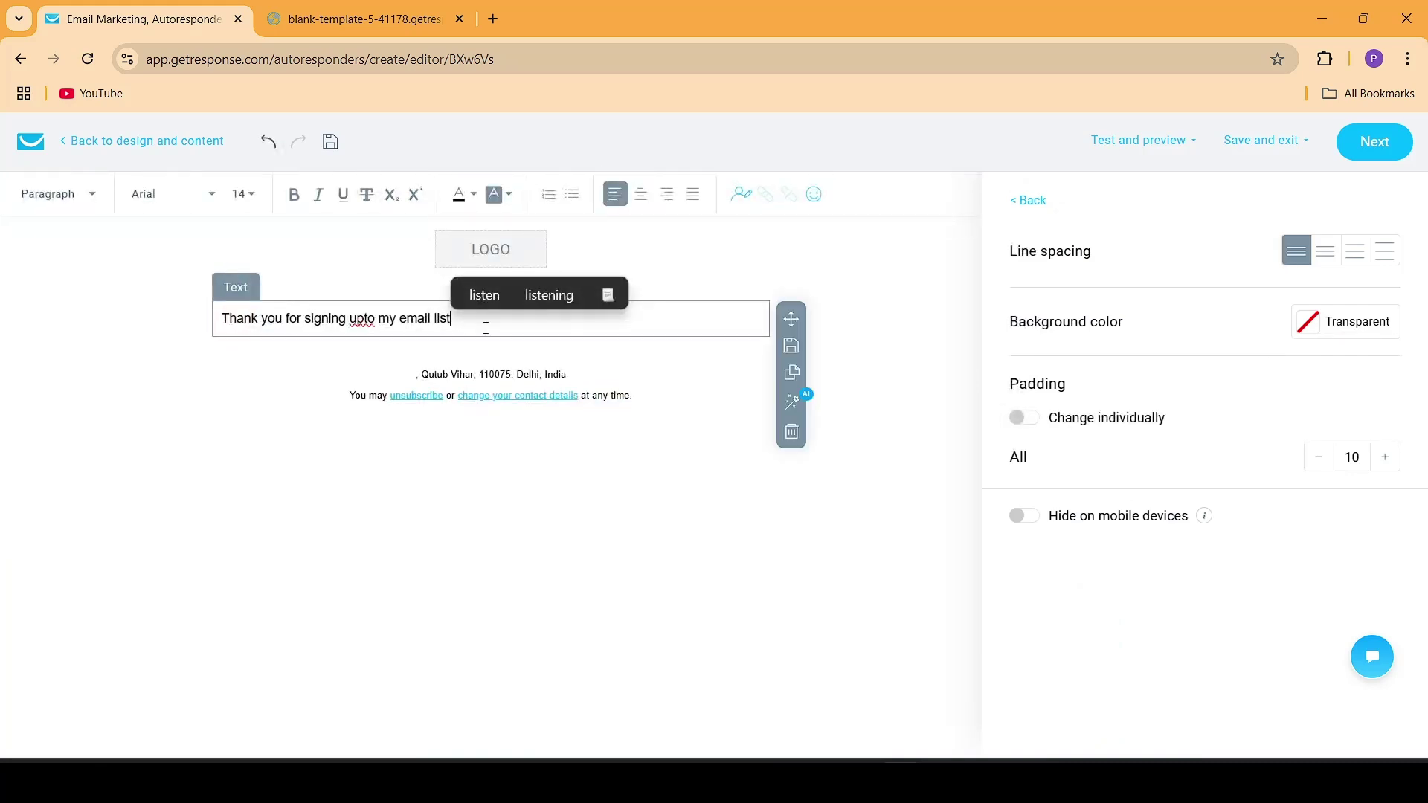
text(, here's your freebie)
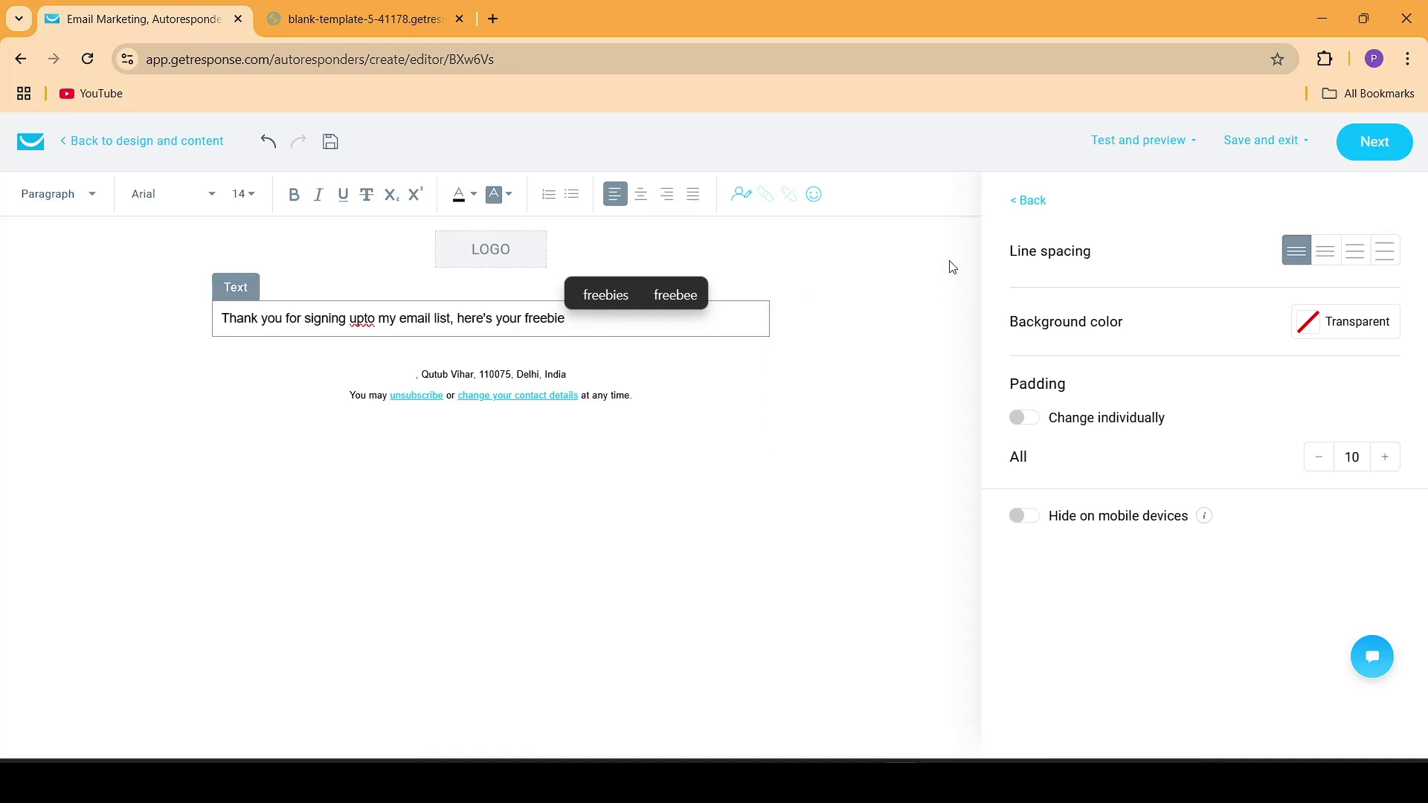
click(1022, 201)
click(1376, 141)
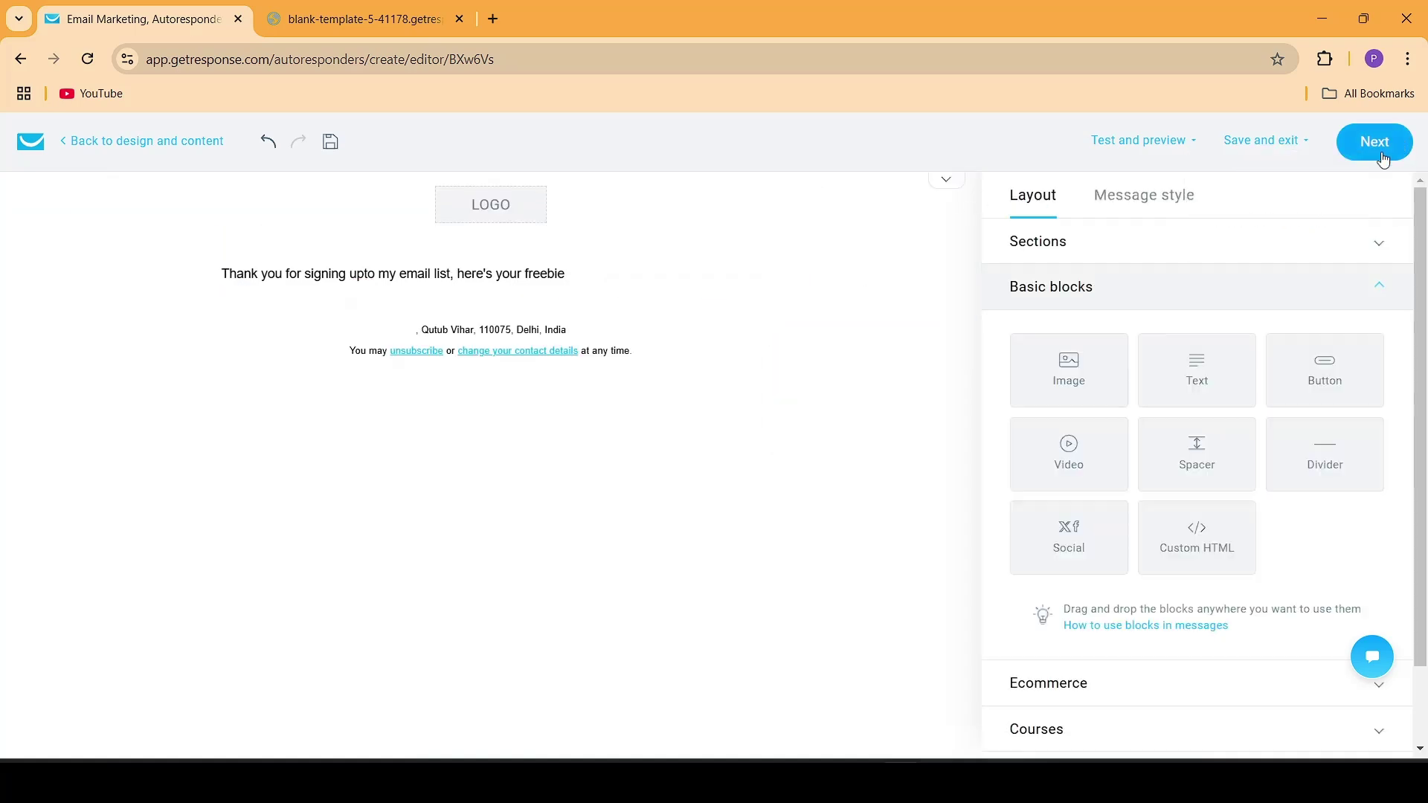
scroll(1423, 542, down, 10)
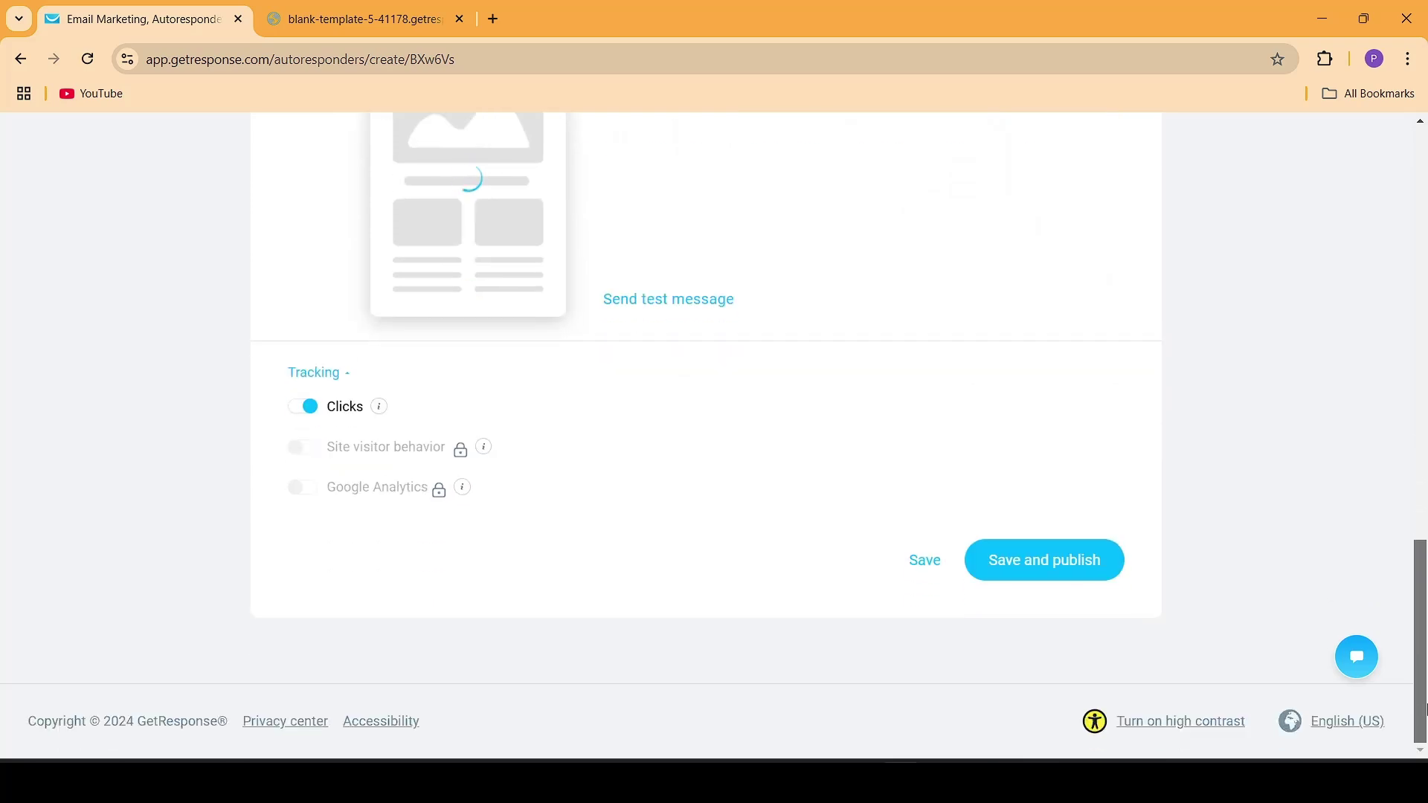
Step: Save and publish the Welcome Message autoresponder to send immediately on day 0
drag(1423, 643, 1426, 197)
click(1027, 558)
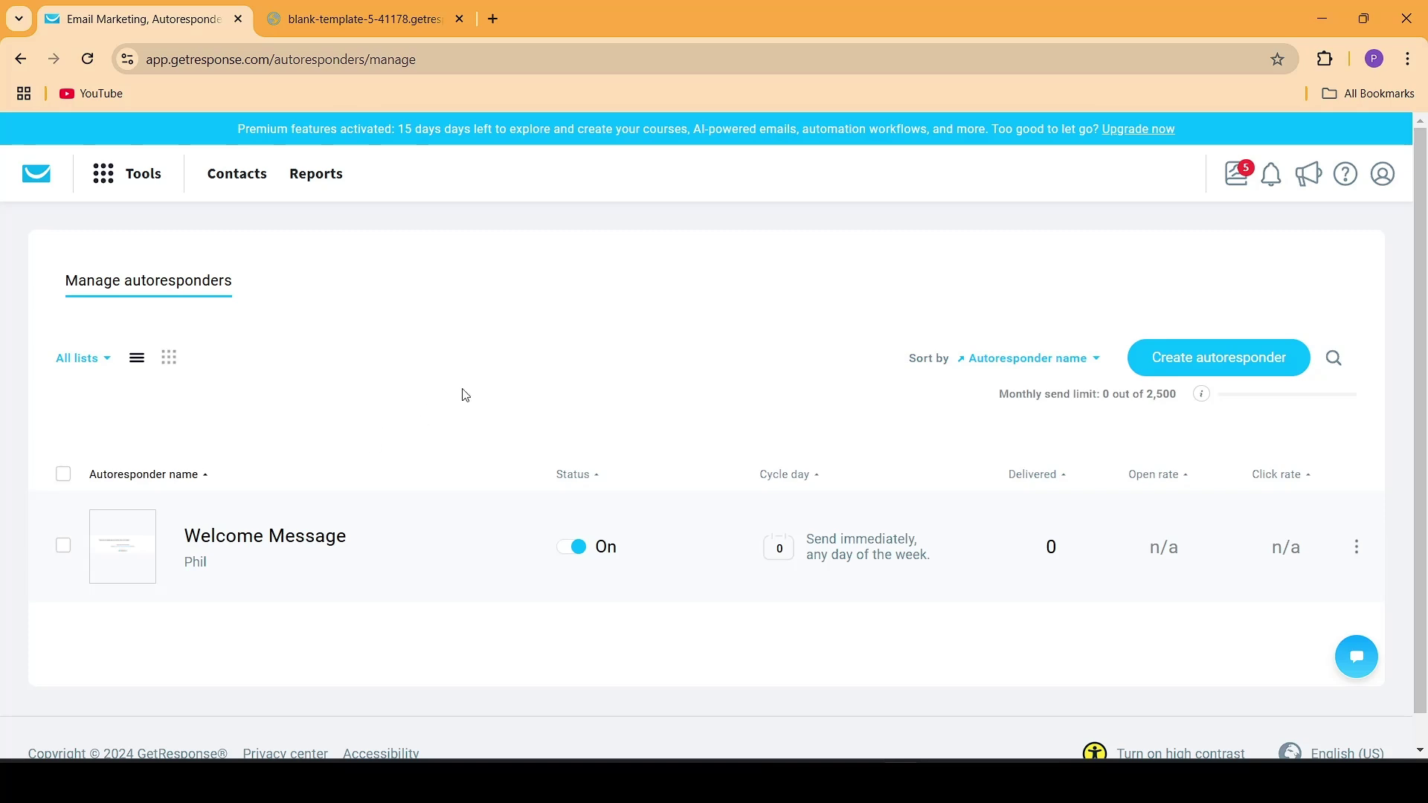
Step: Open temp-mail.org in a new tab to get a freshly generated temporary address
key(ctrl+Tab)
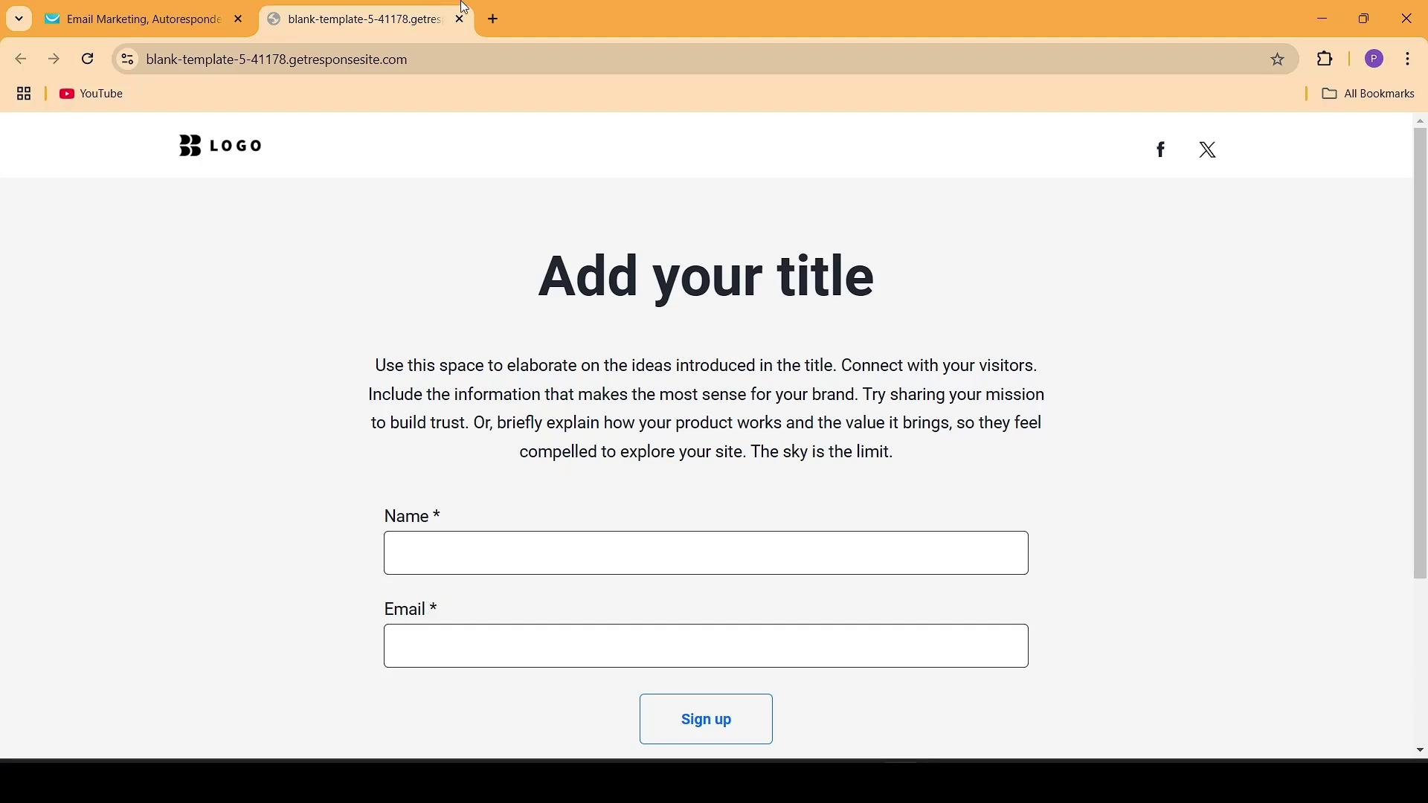
click(494, 19)
text(temp)
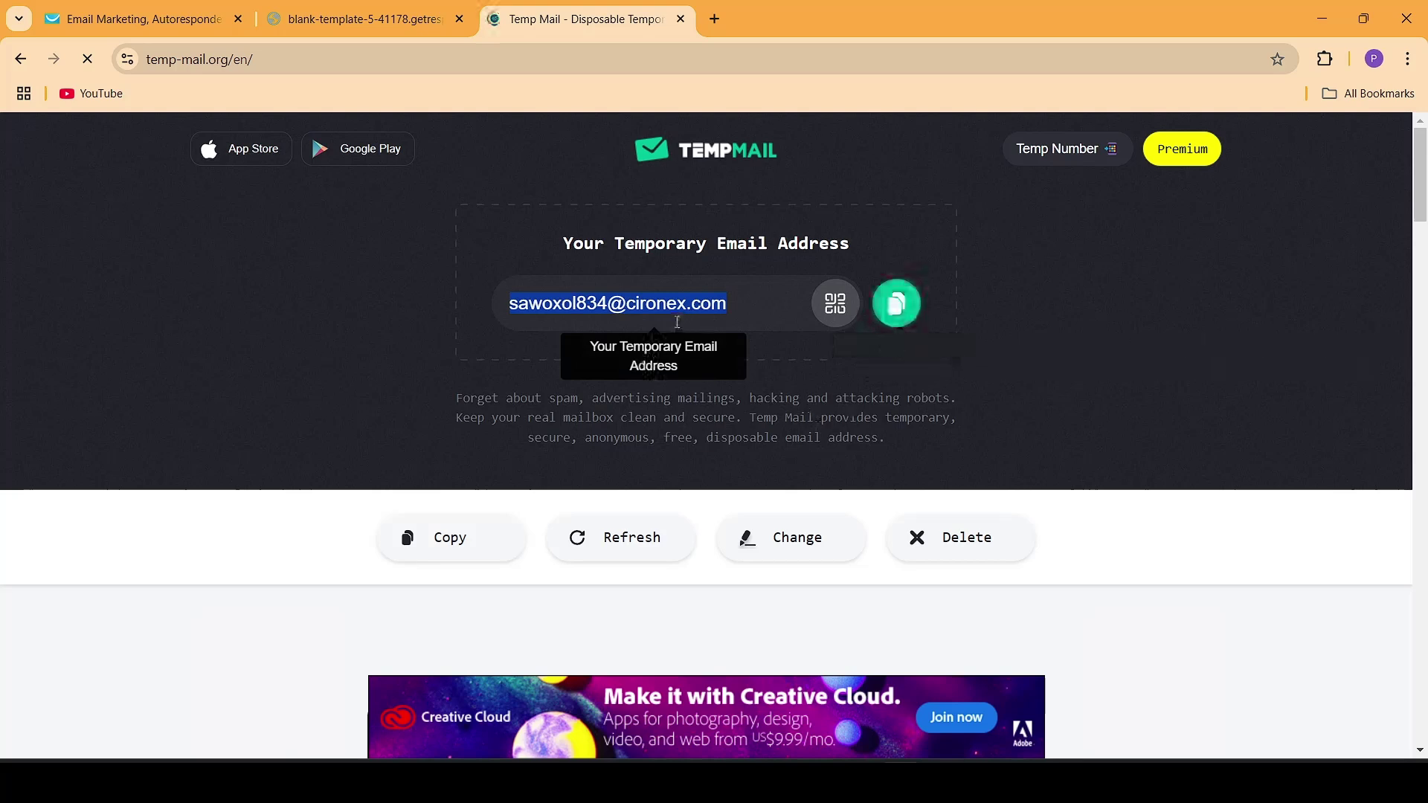
Step: Submit the live landing page form with an autofilled name and the pasted temporary email address
click(400, 10)
click(512, 554)
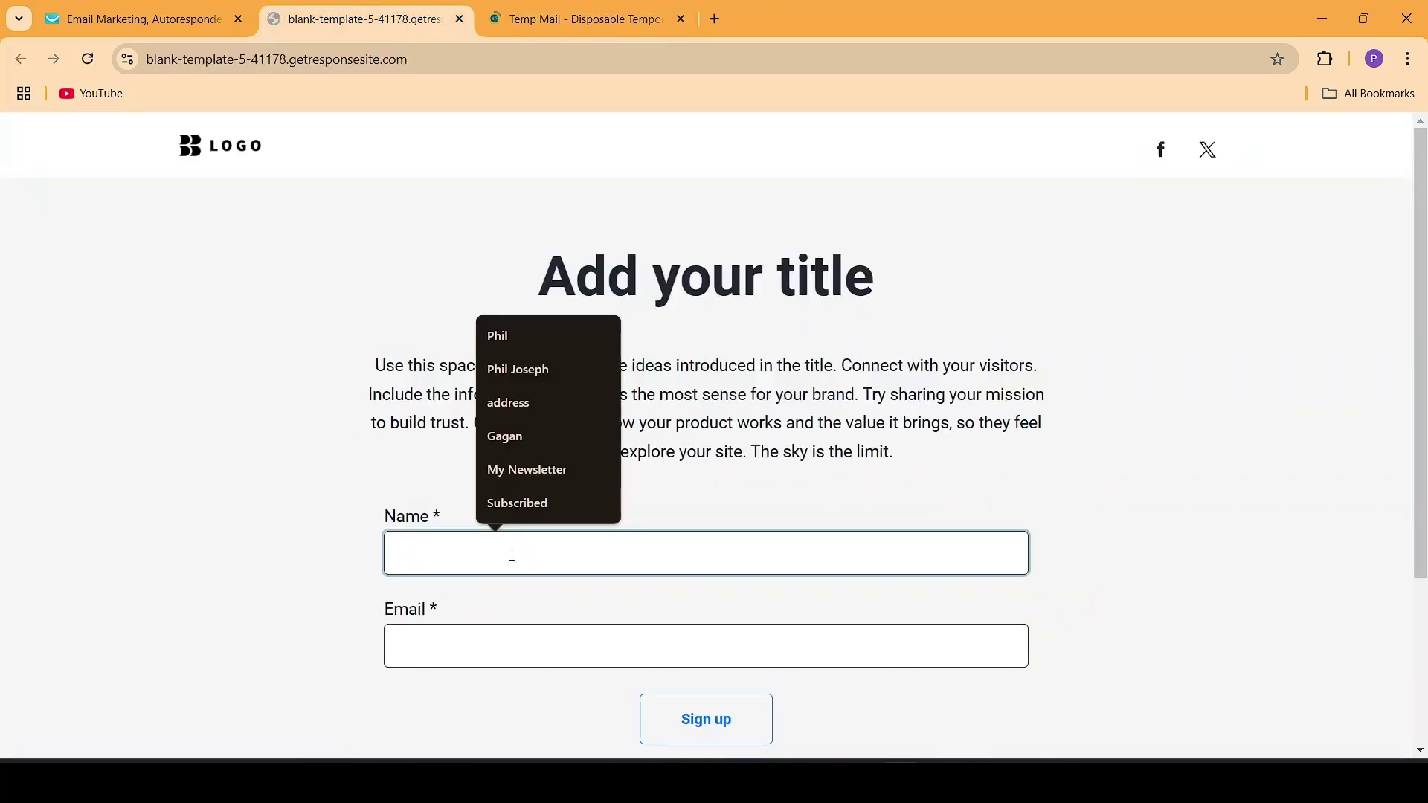
click(523, 333)
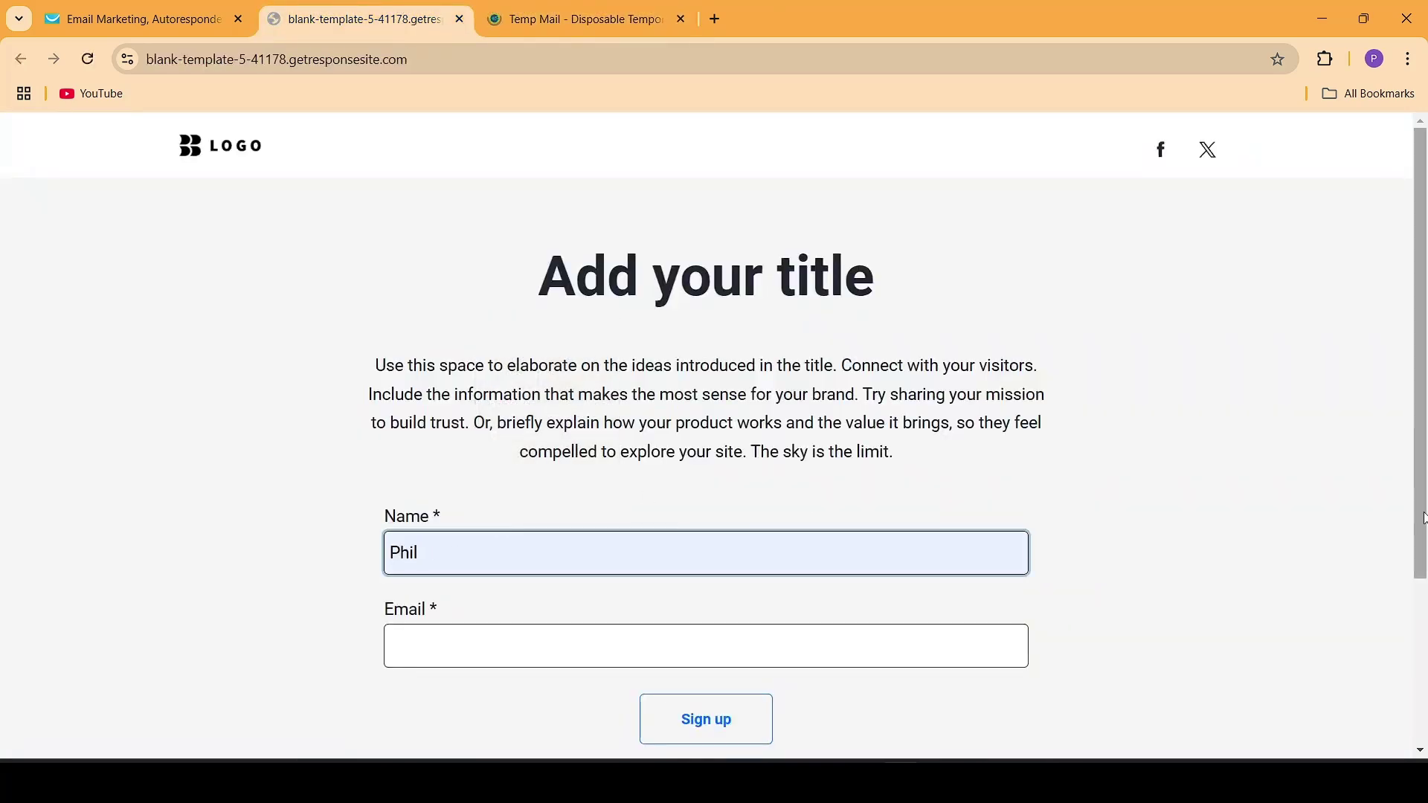
scroll(1423, 518, down, 1)
click(686, 561)
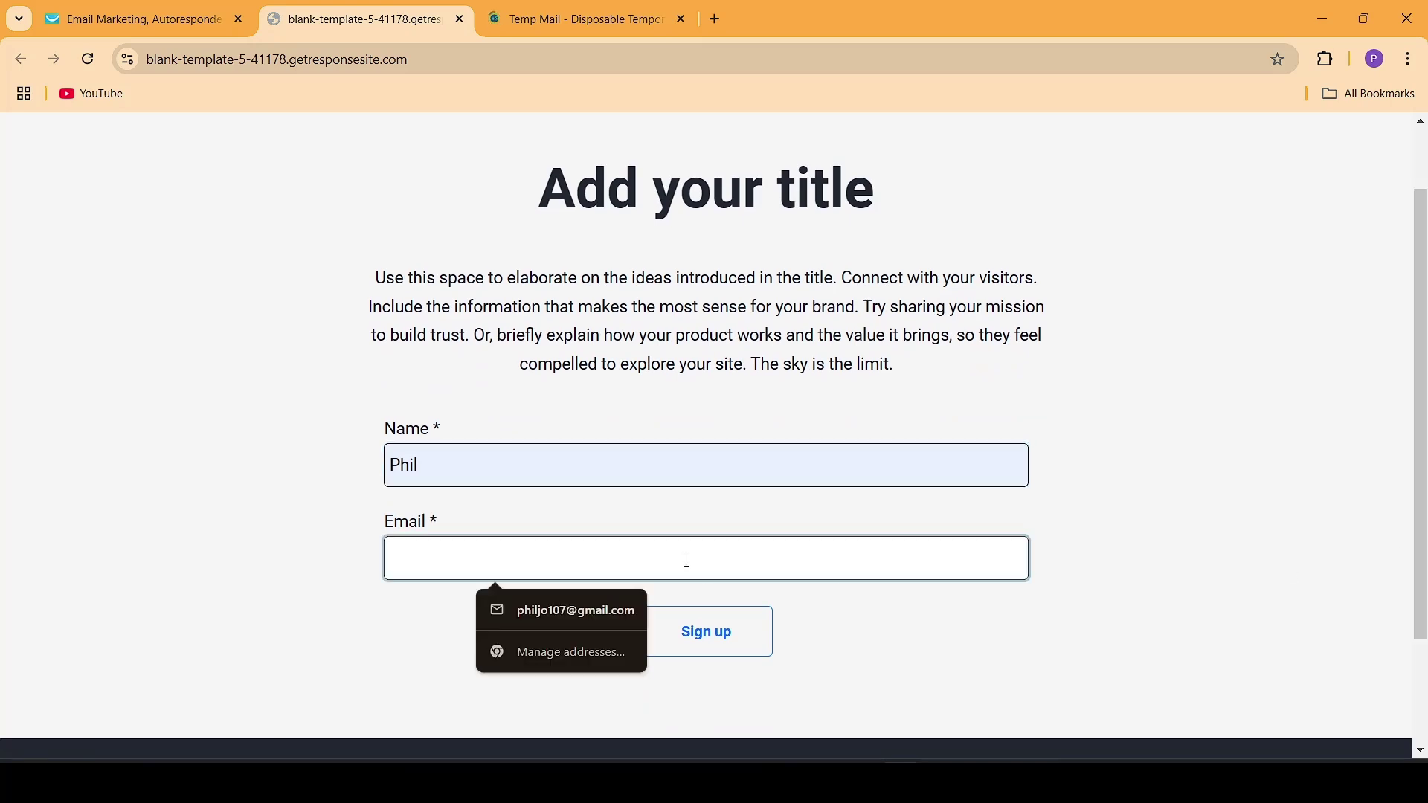
key(ctrl+v)
click(810, 593)
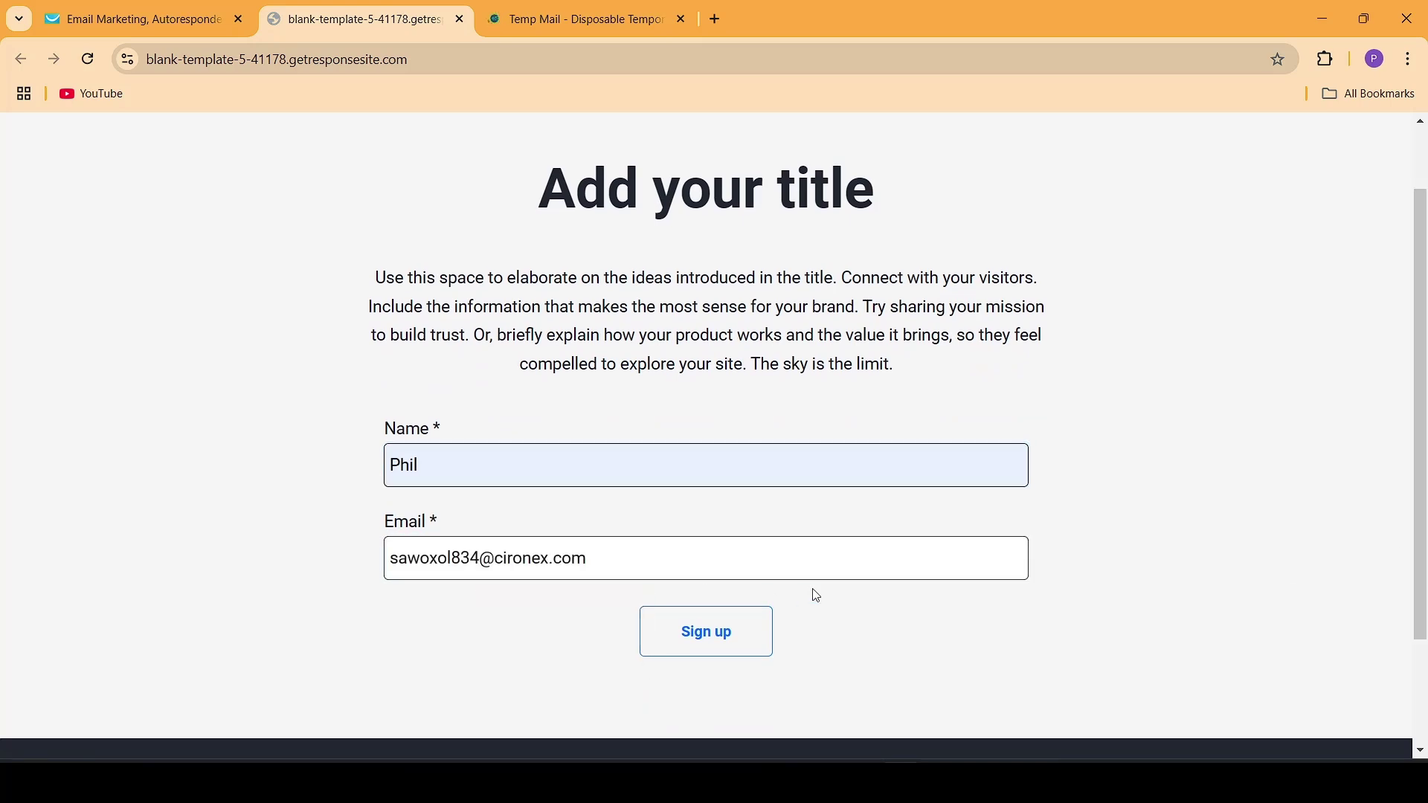
click(698, 638)
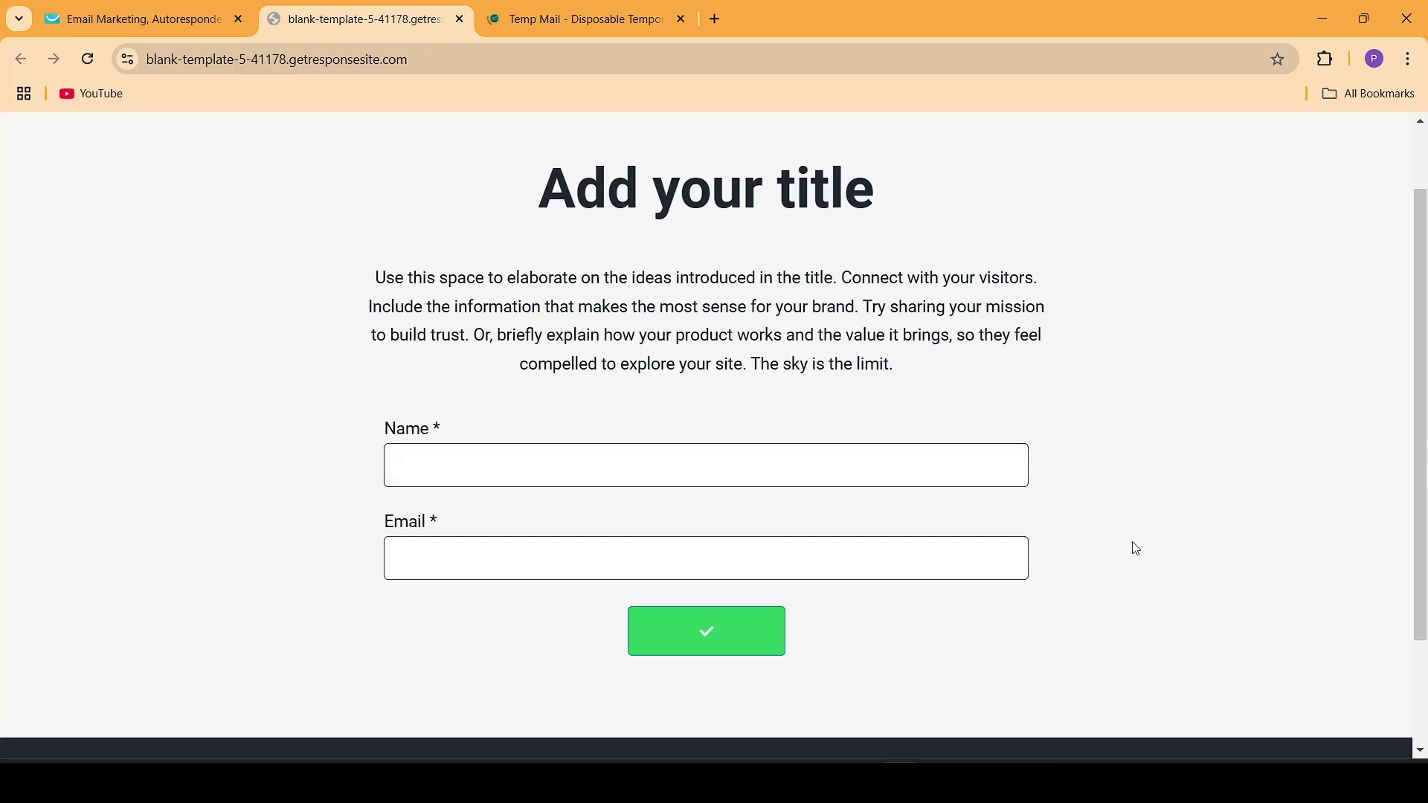
scroll(1136, 549, down, 2)
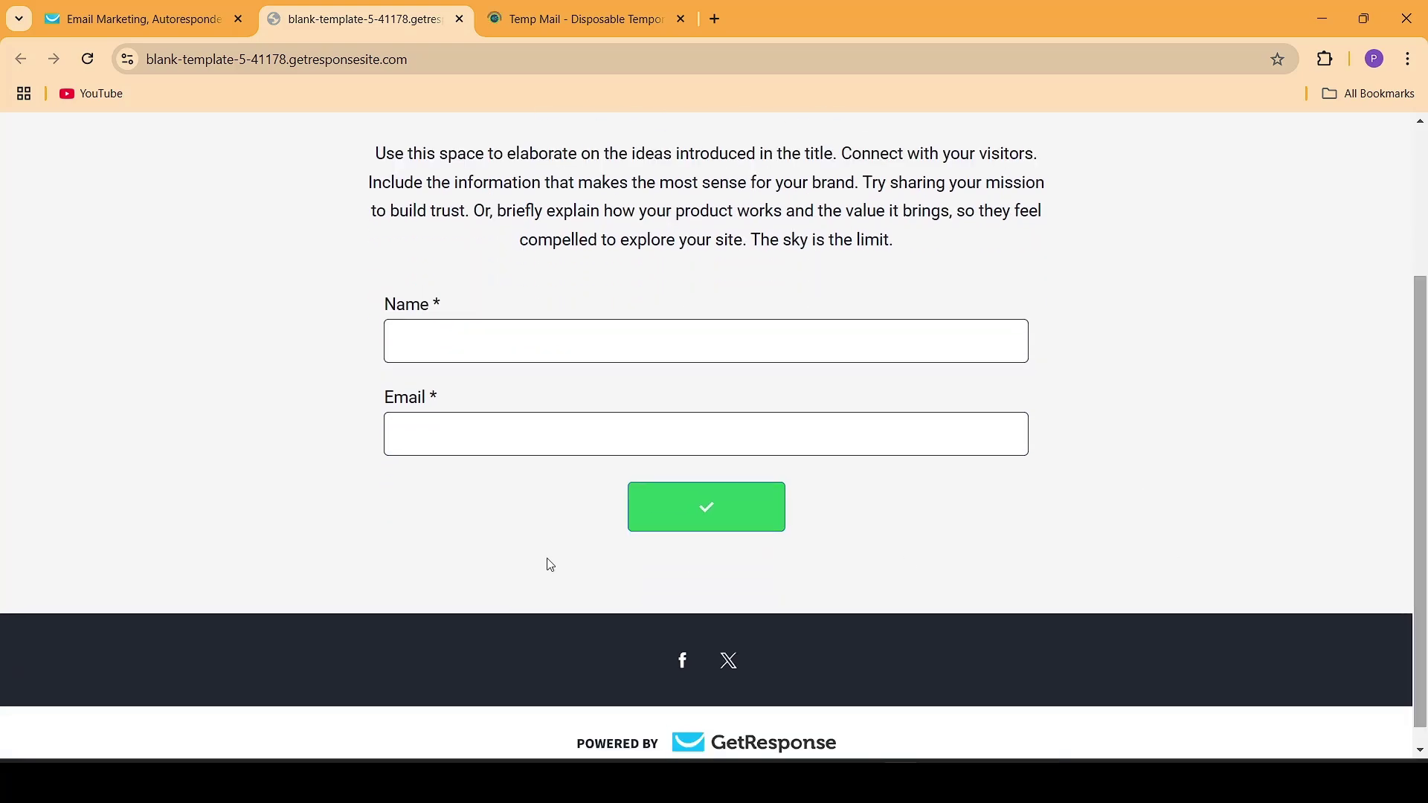
scroll(826, 320, up, 3)
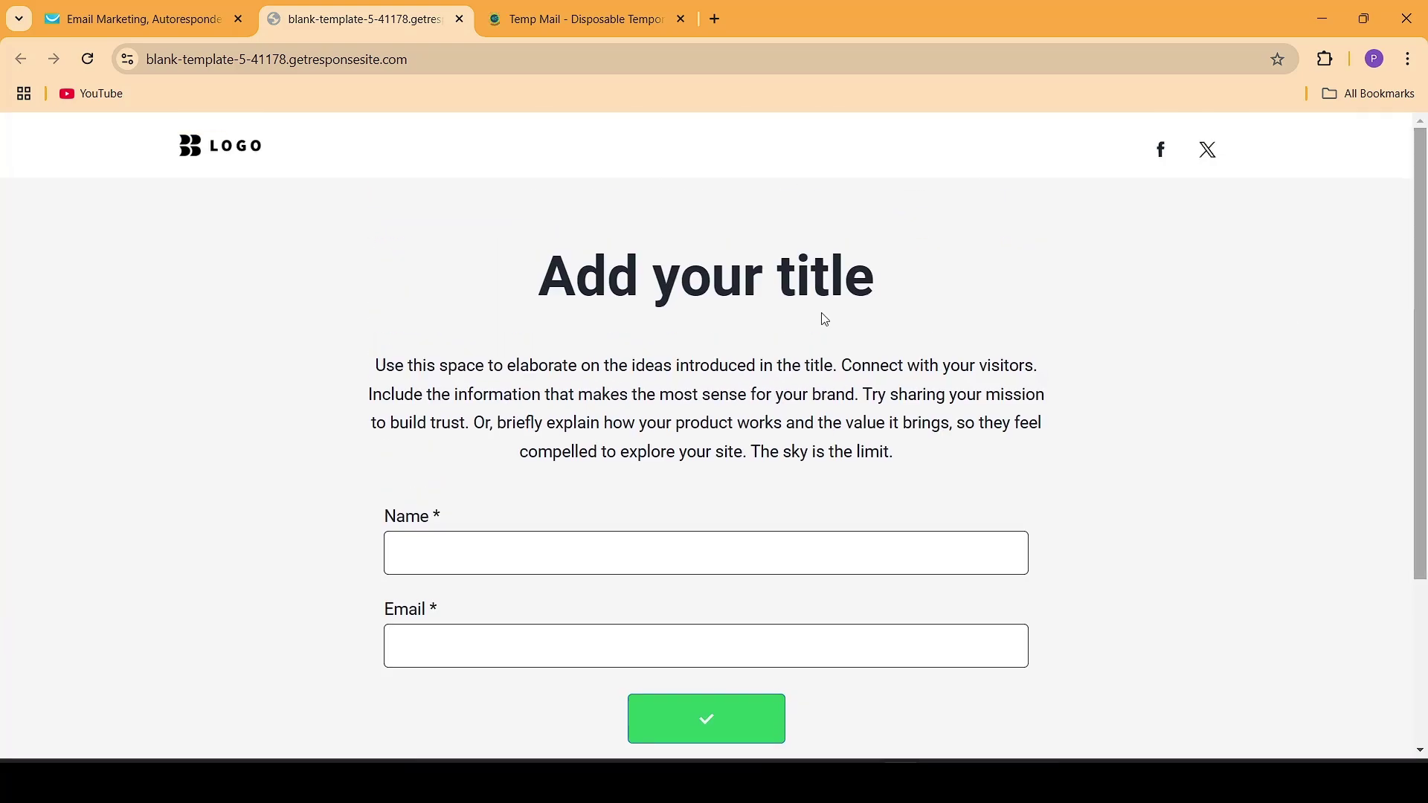
Step: Open the 'Welcome to my email list' message in the temporary inbox and read its thank-you line
click(648, 7)
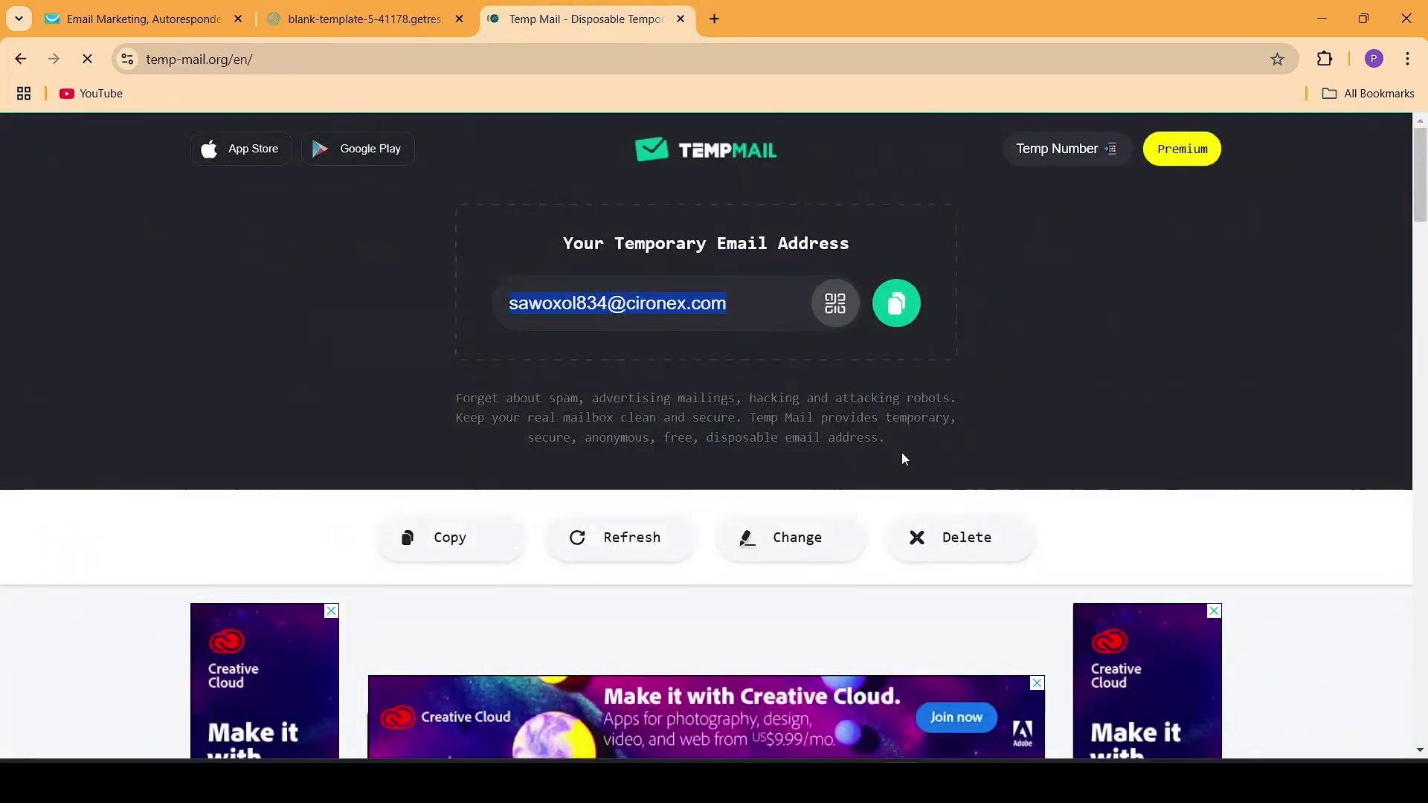
scroll(645, 330, down, 6)
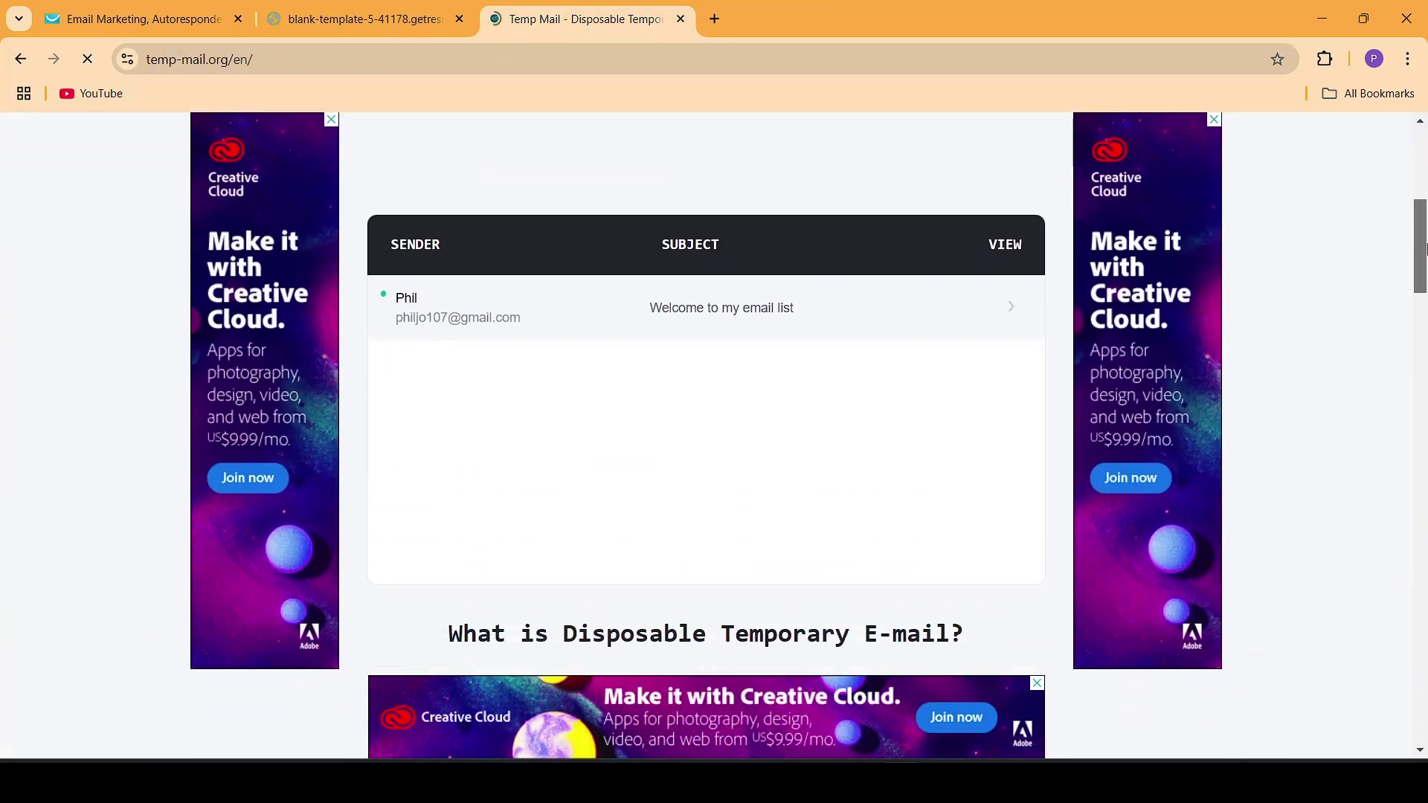
click(646, 329)
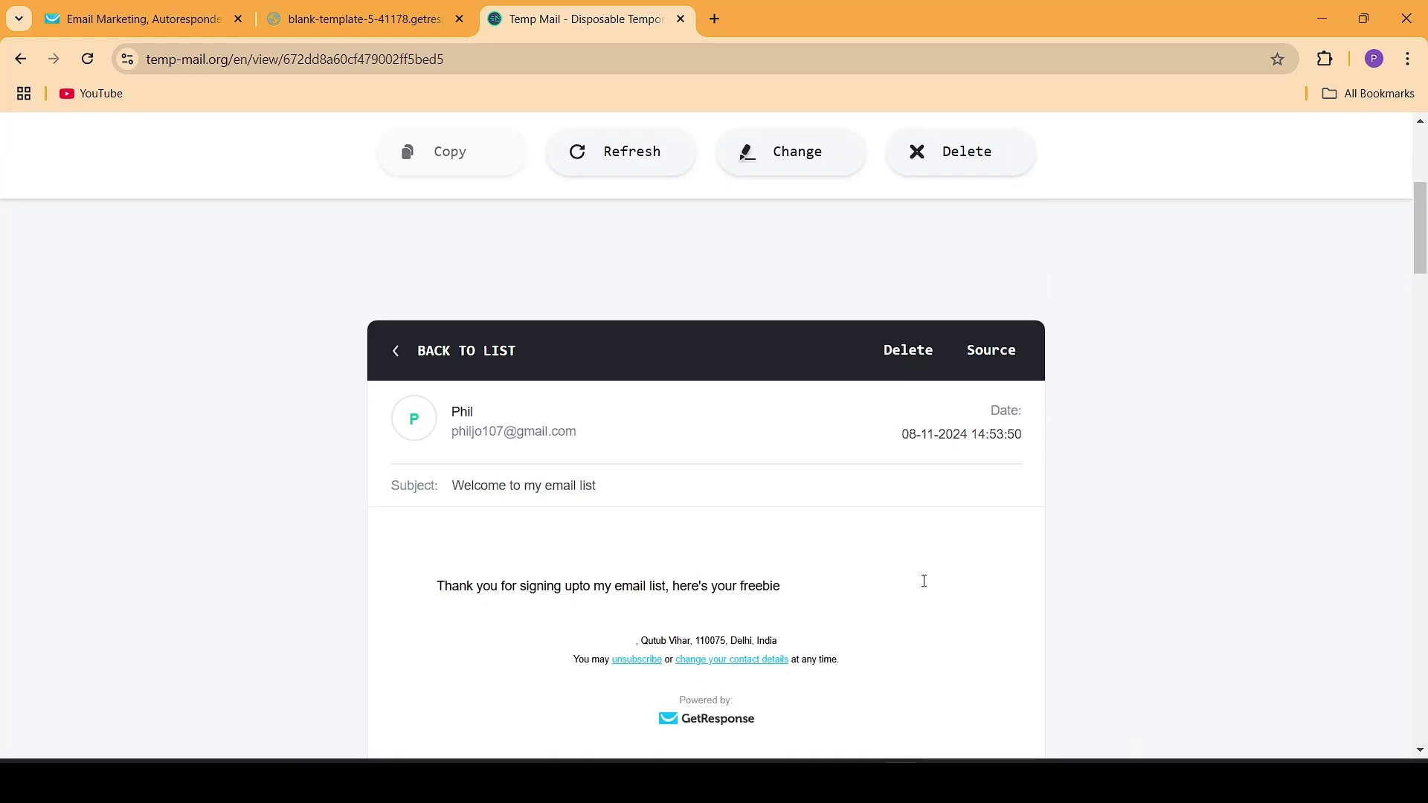
scroll(833, 414, down, 3)
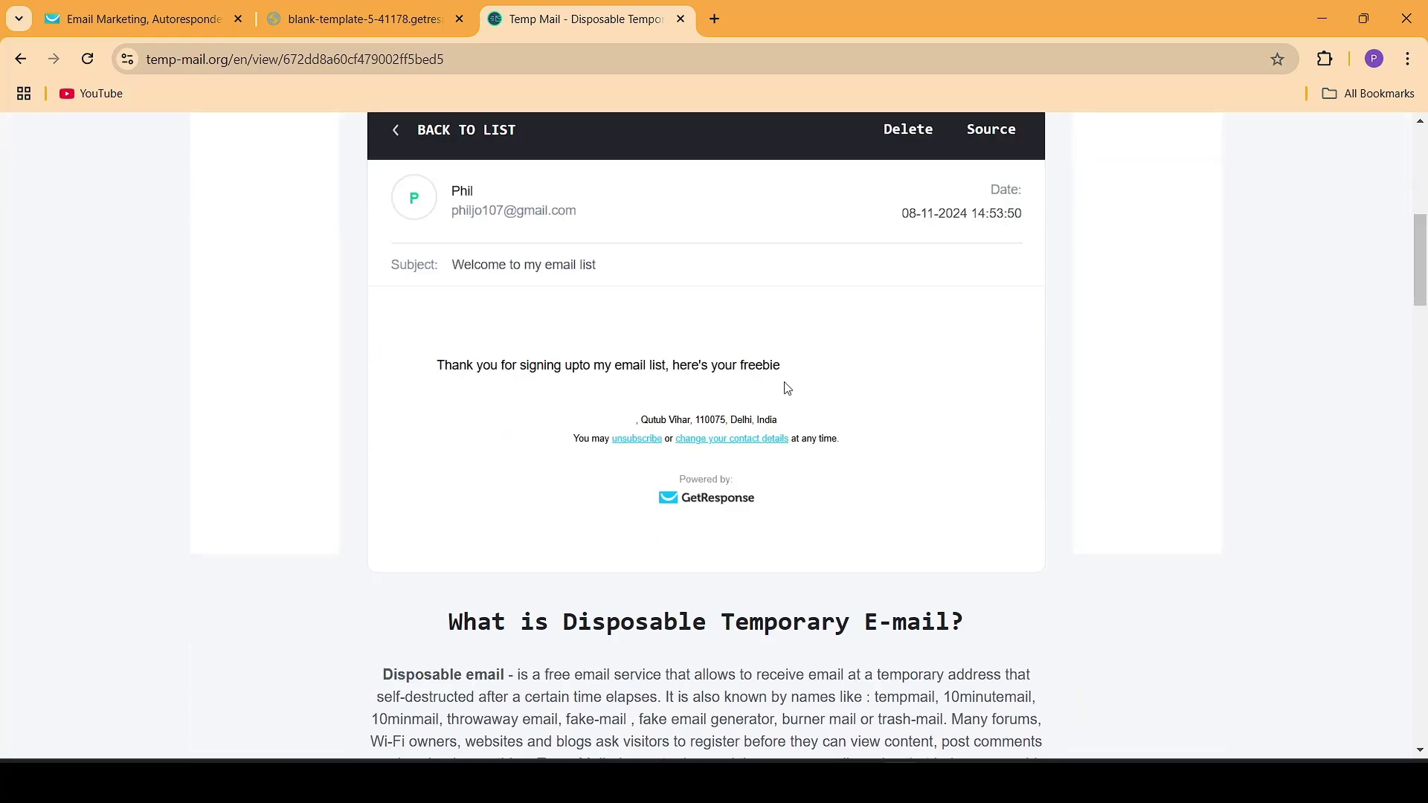
triple_click(700, 363)
click(841, 398)
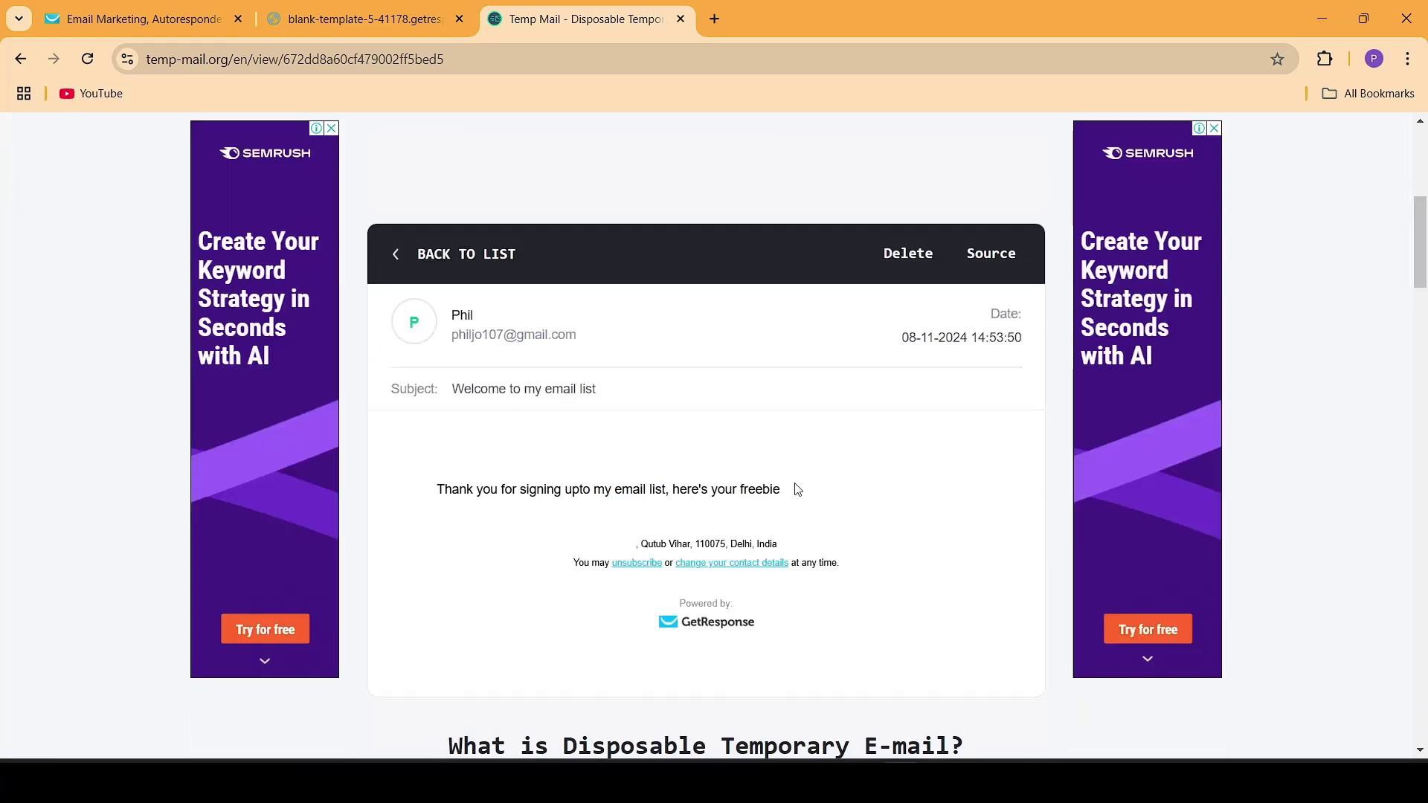